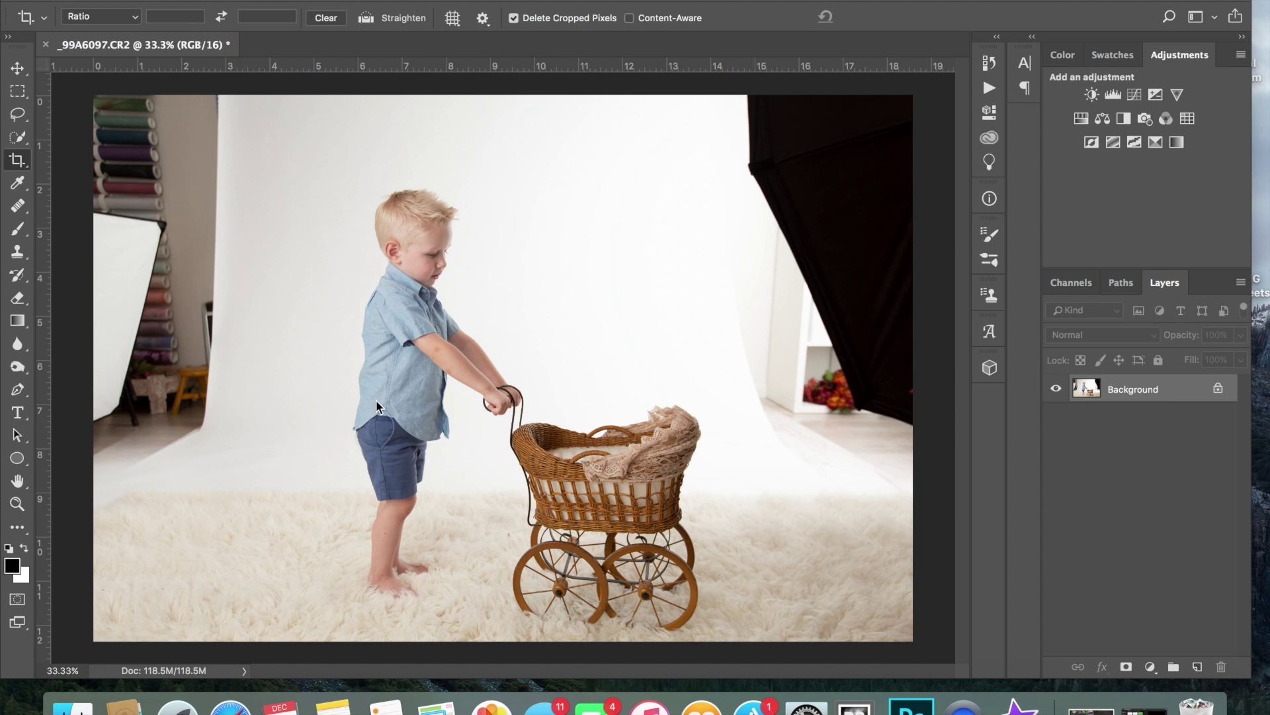
Step: Select a tall strip of backdrop behind the boy's back and stretch it over the clutter to the photo's left edge
click(21, 96)
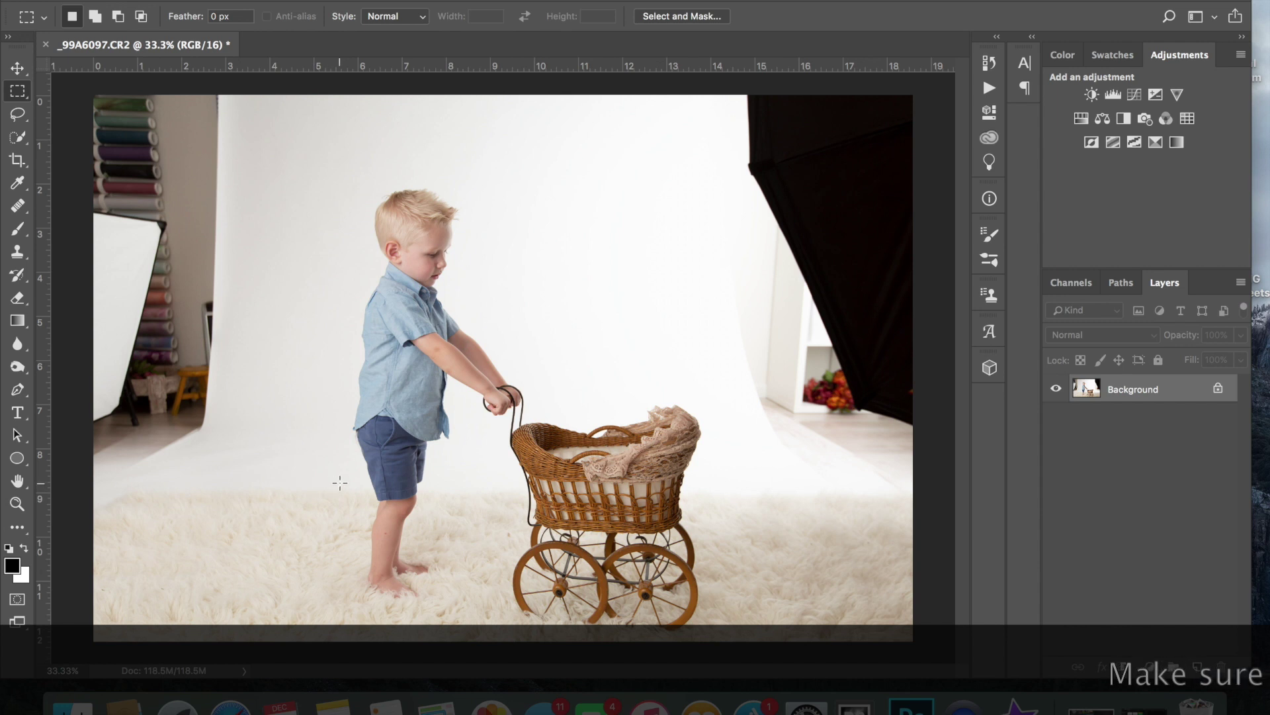
drag(338, 481, 280, 88)
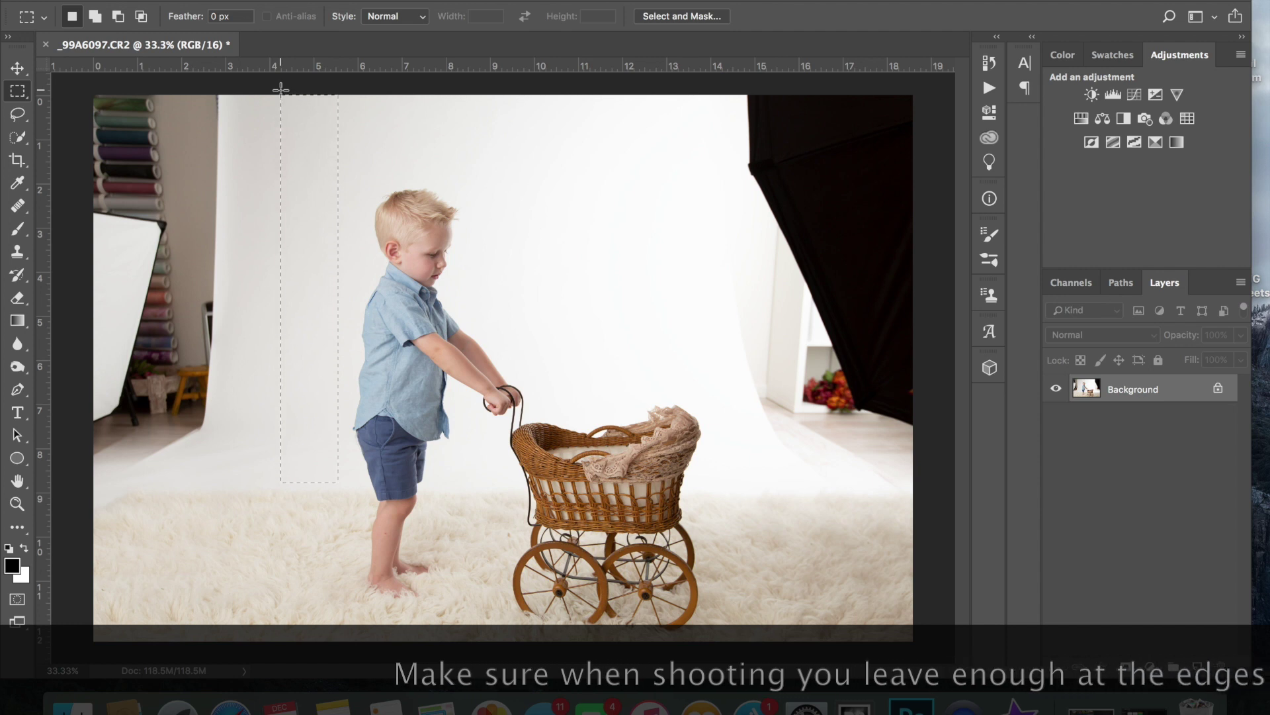
key(super+t)
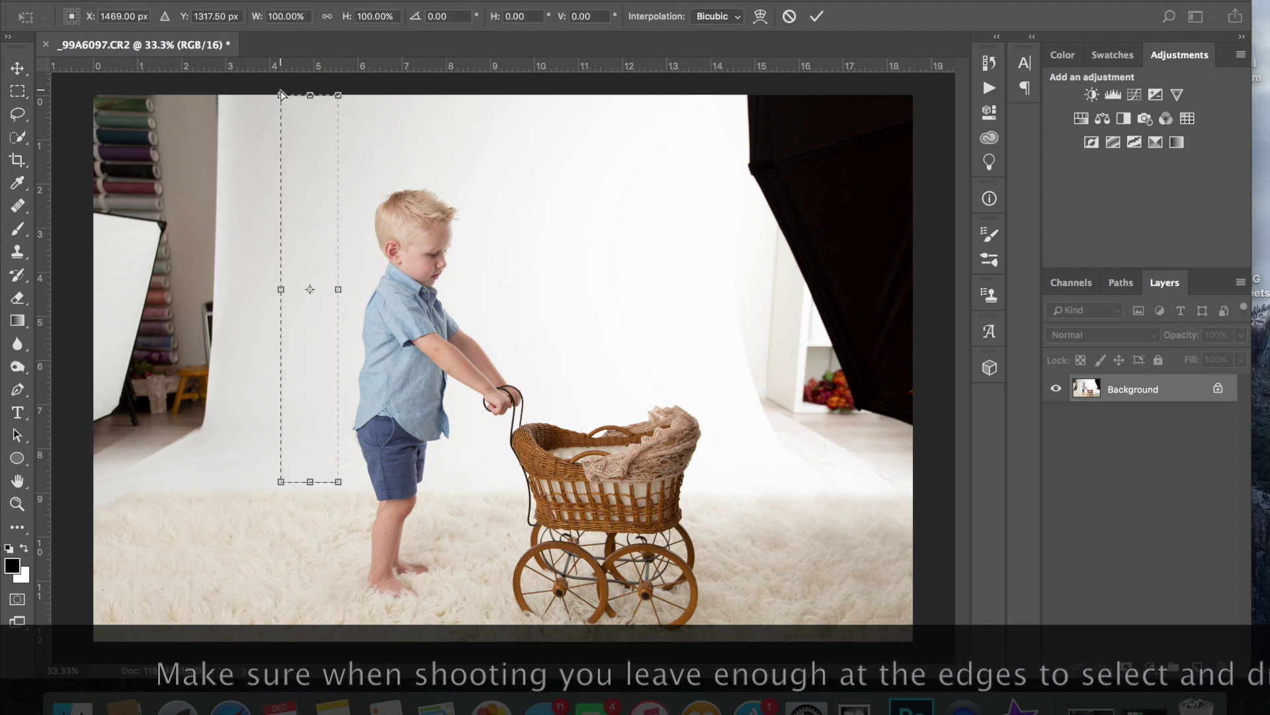
drag(283, 289, 77, 289)
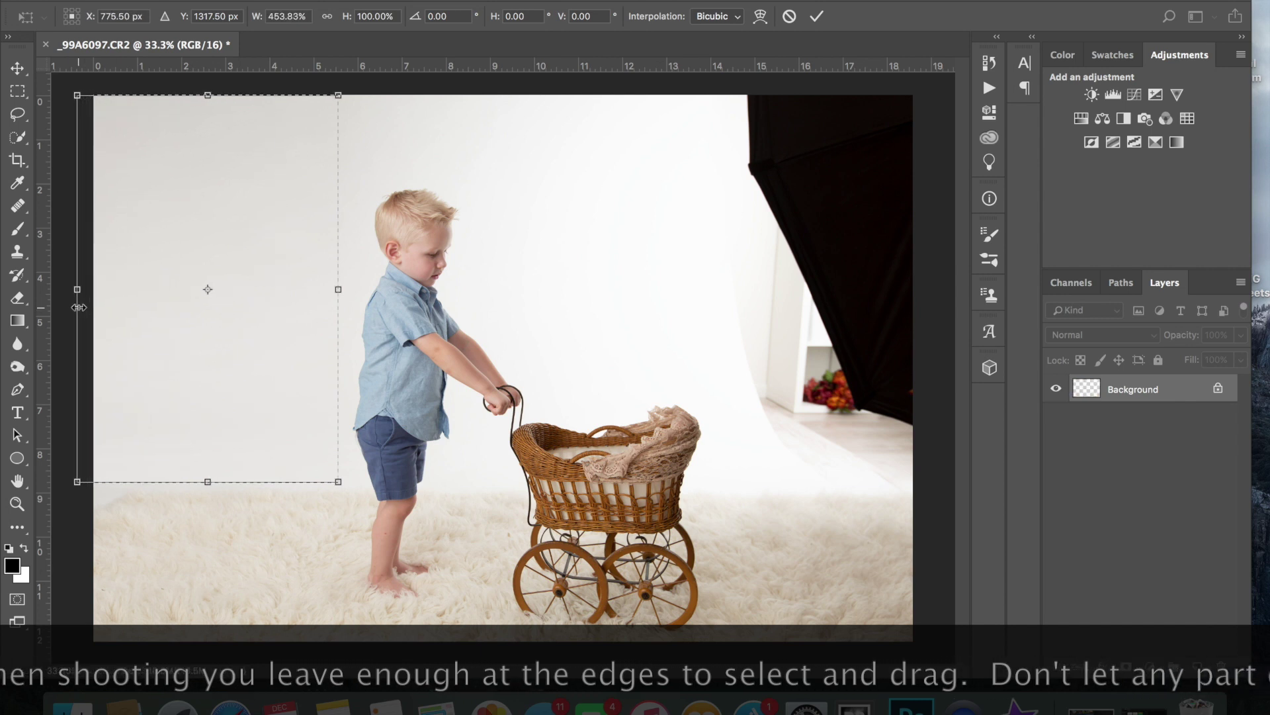
click(811, 17)
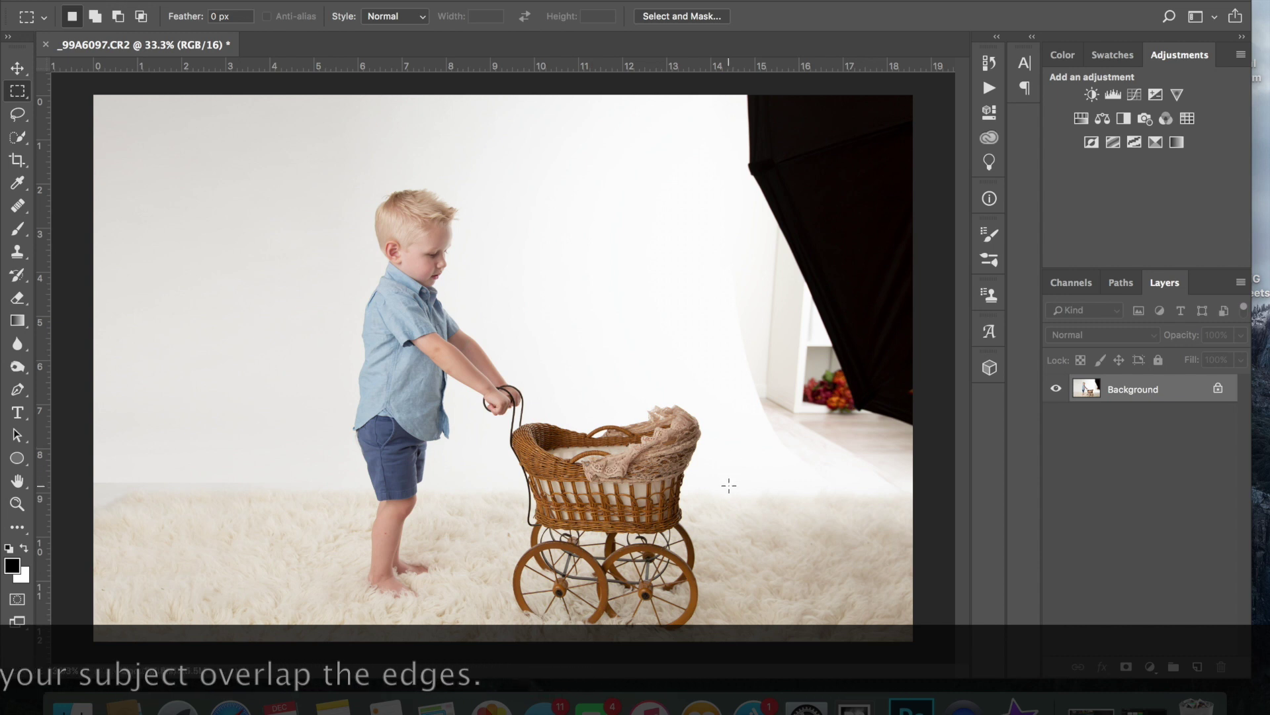
Step: Select a backdrop strip beside the carriage, above the rug, and stretch it over the softbox to the right edge, clearing the selection
drag(729, 488, 693, 85)
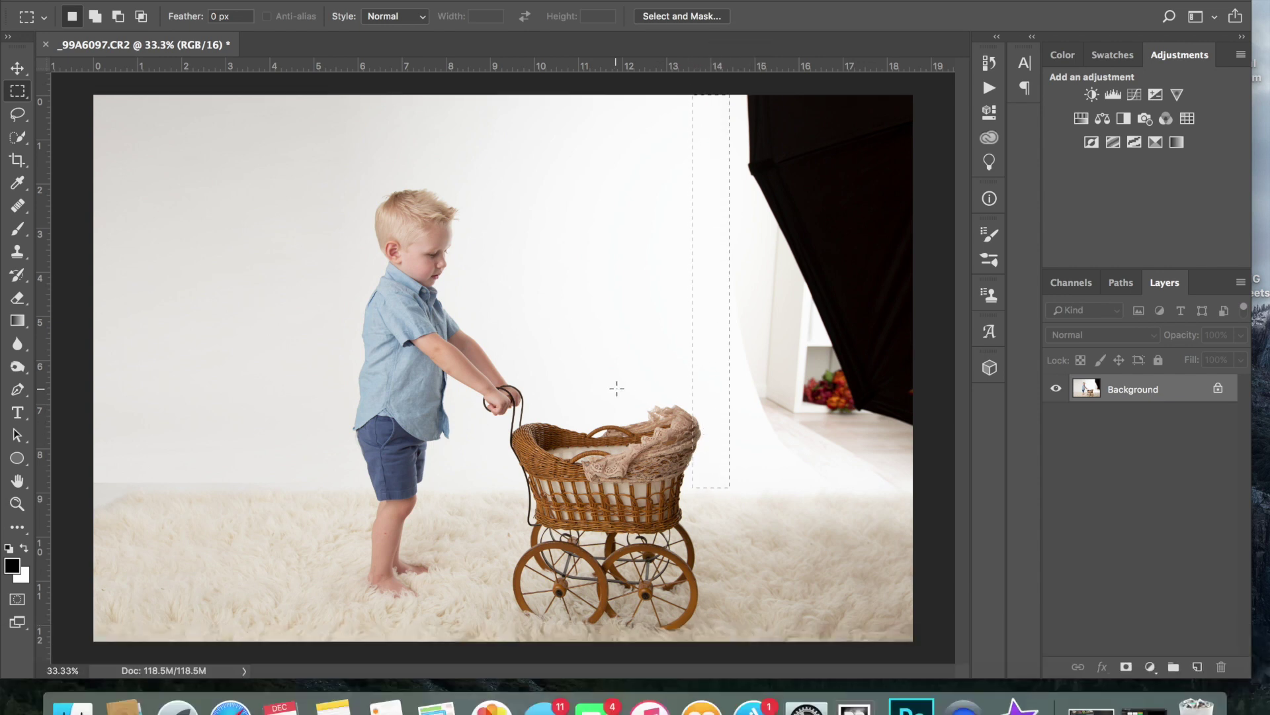
drag(706, 398, 719, 398)
key(super+t)
drag(743, 292, 928, 293)
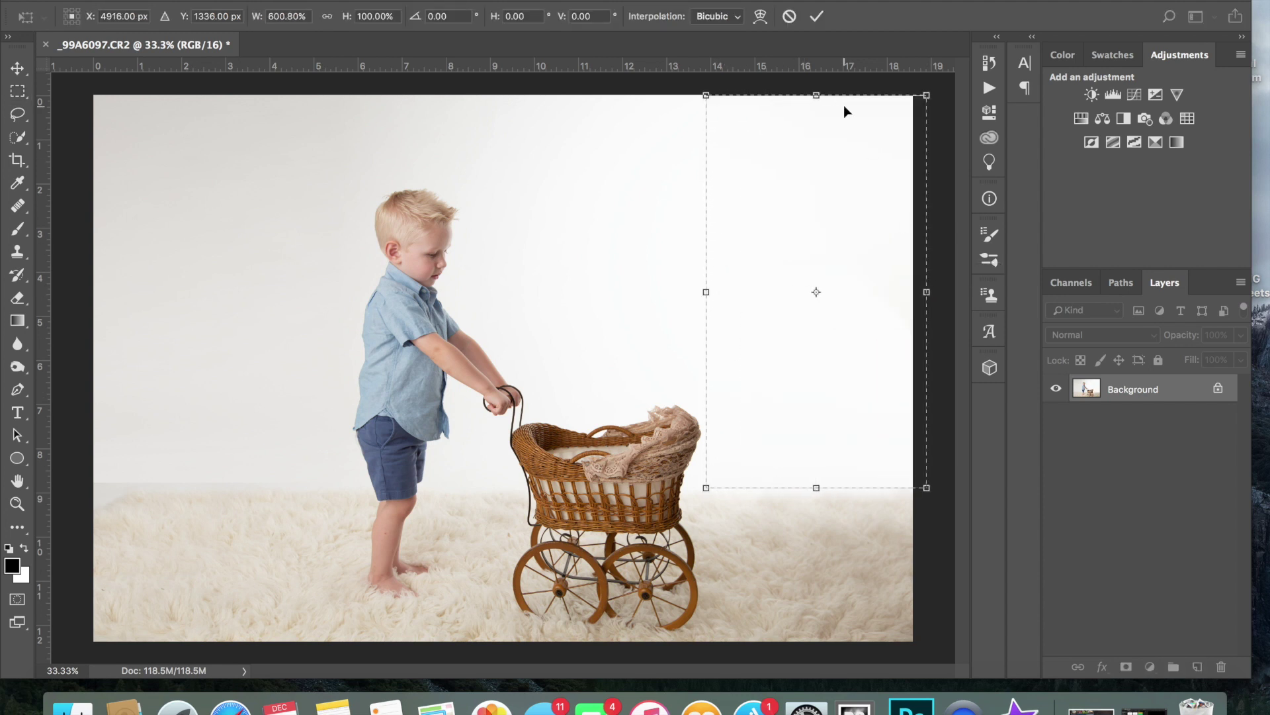
click(817, 16)
click(859, 399)
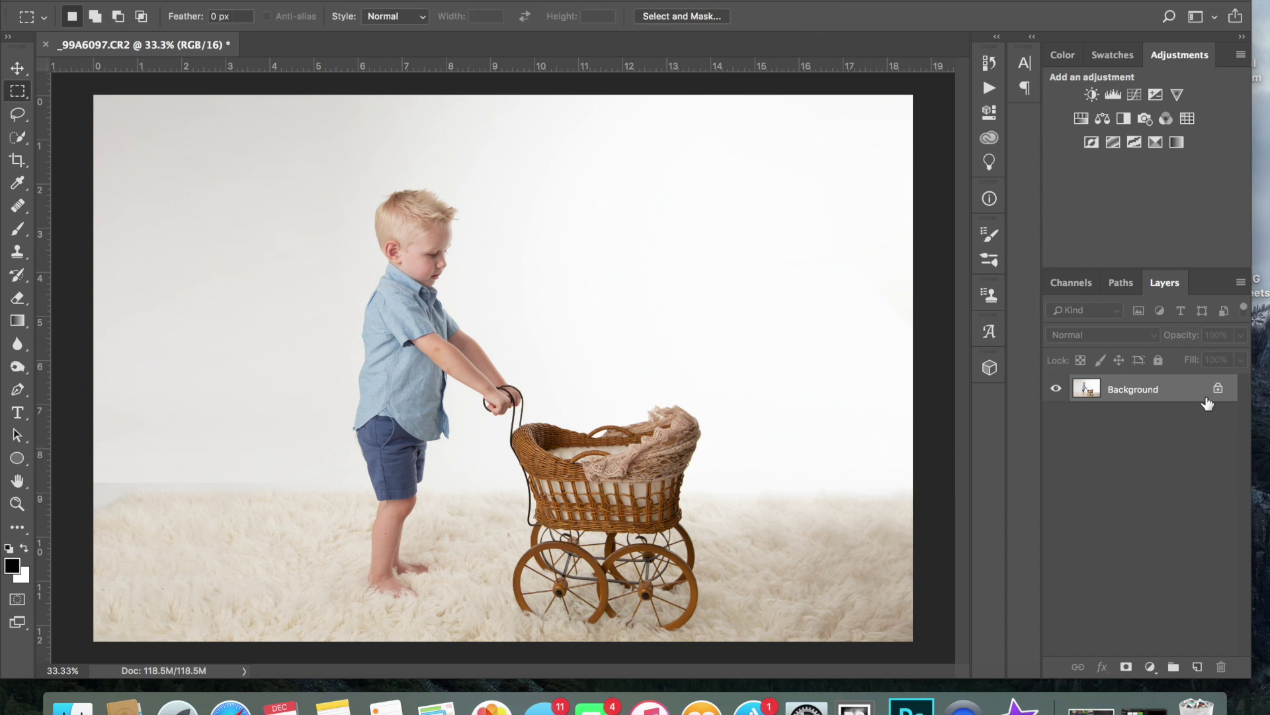
Step: Duplicate the Background layer and add a new empty layer above the copy
key(super+j)
key(shift+super+n)
key(Return)
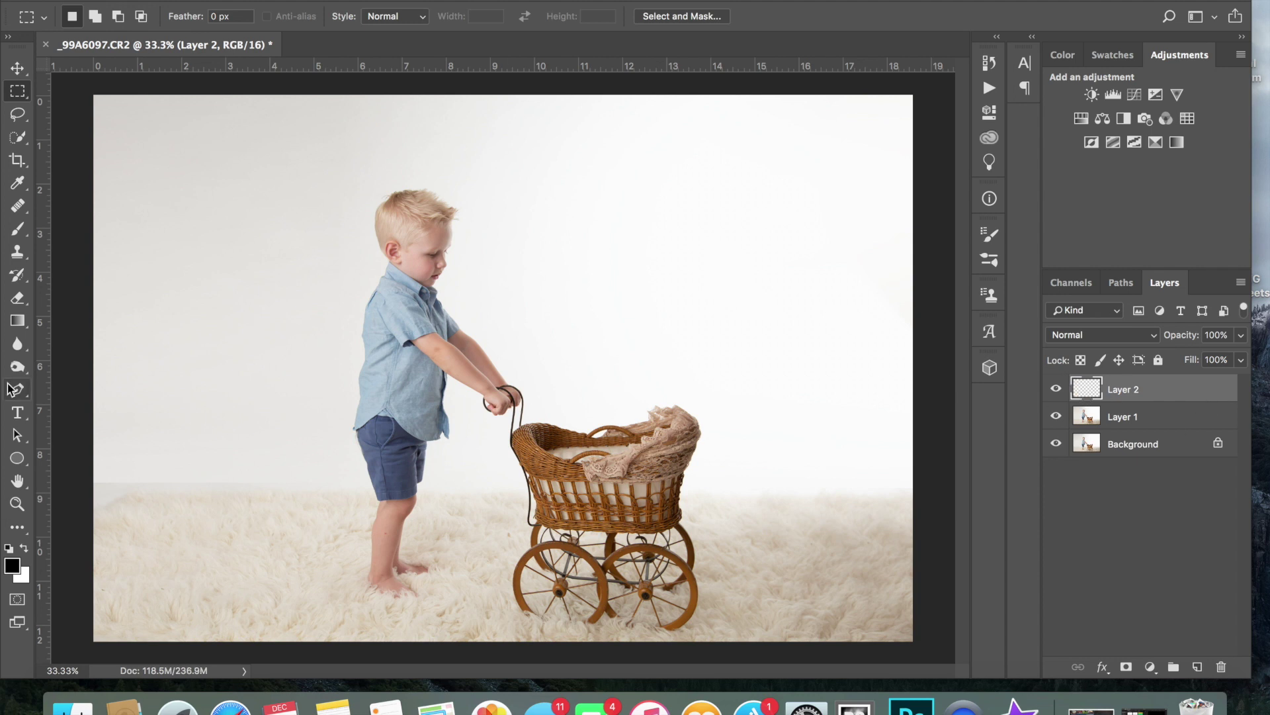
Step: Set up a soft round 800 px brush at 30% opacity and undo the test dab on the backdrop
key(b)
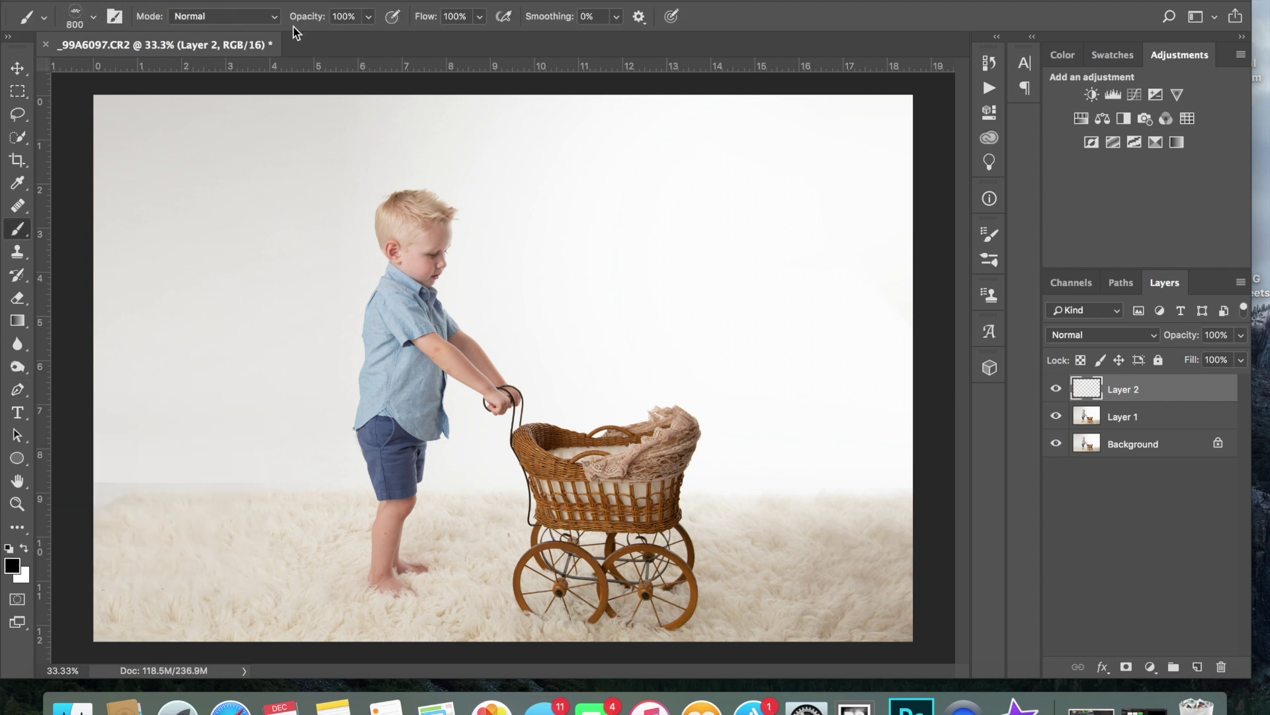
click(369, 17)
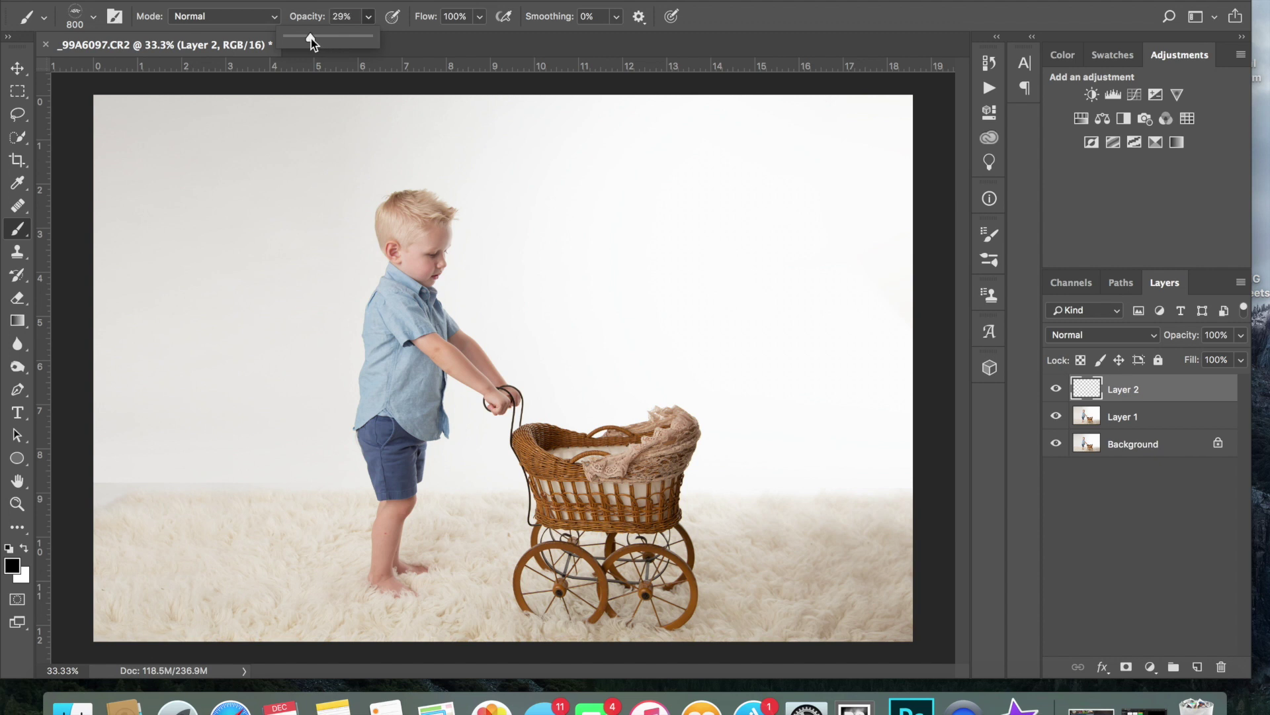
drag(311, 39, 313, 39)
click(73, 20)
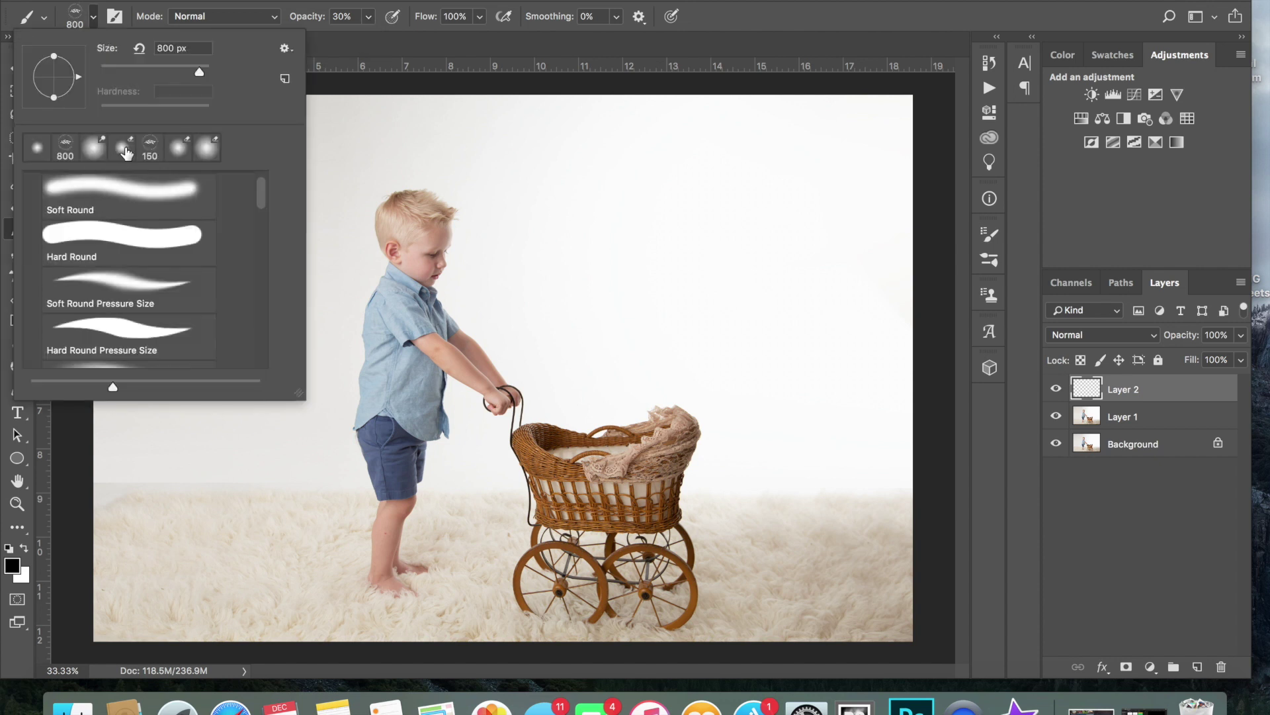
click(38, 155)
click(544, 159)
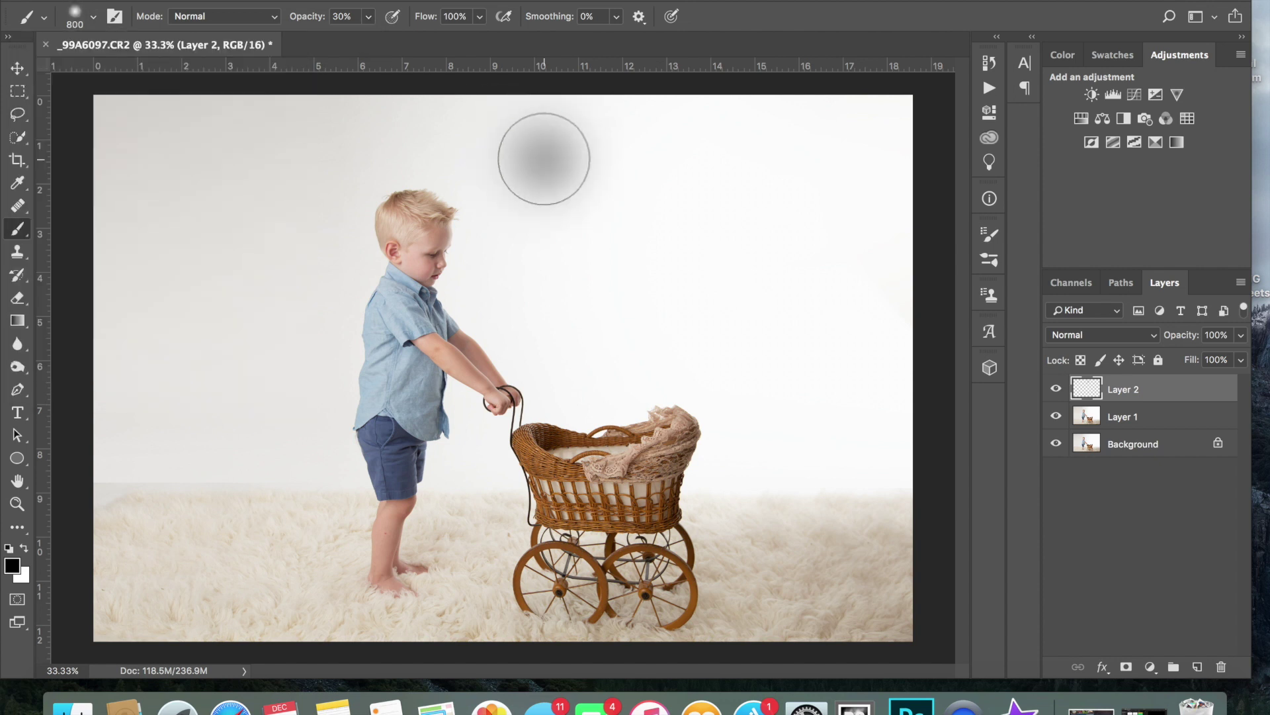
key(super+z)
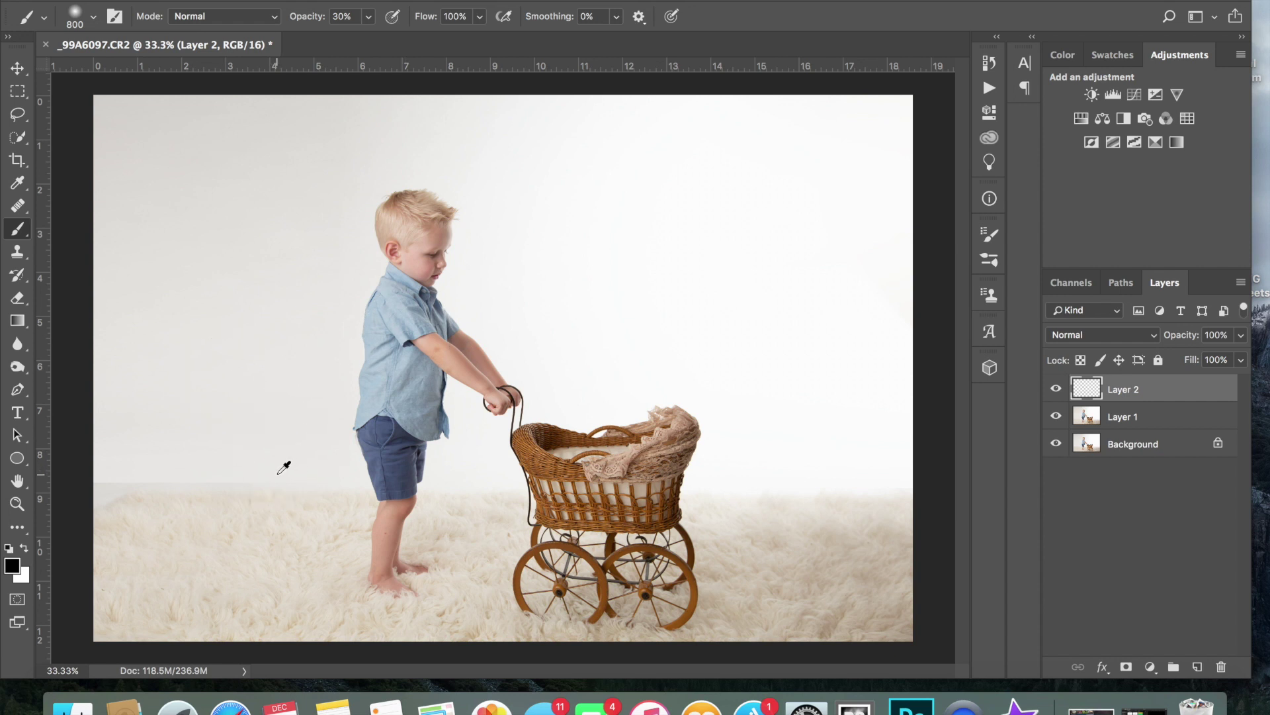
Step: Blend the backdrop-to-rug seam behind and in front of the boy by painting with colors sampled nearby
alt+click(297, 477)
mouse_move(324, 481)
mouse_down()
mouse_move(100, 483)
mouse_move(253, 485)
mouse_move(174, 474)
mouse_move(238, 466)
mouse_move(140, 464)
mouse_move(346, 474)
mouse_move(174, 482)
mouse_move(128, 465)
mouse_up()
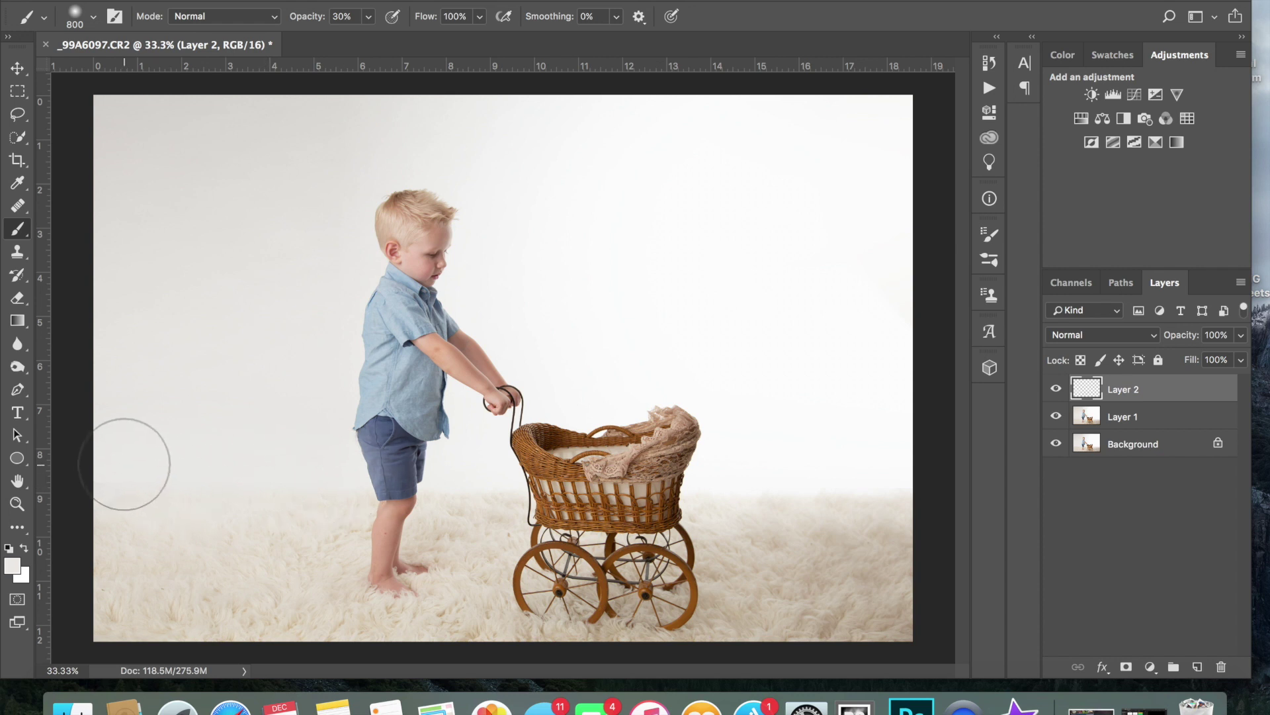
alt+click(236, 500)
mouse_move(252, 485)
mouse_down()
mouse_move(80, 488)
mouse_move(262, 475)
mouse_move(339, 493)
mouse_up()
alt+click(464, 486)
mouse_move(475, 488)
mouse_down()
mouse_move(448, 497)
mouse_move(483, 497)
mouse_move(463, 495)
mouse_up()
alt+click(467, 502)
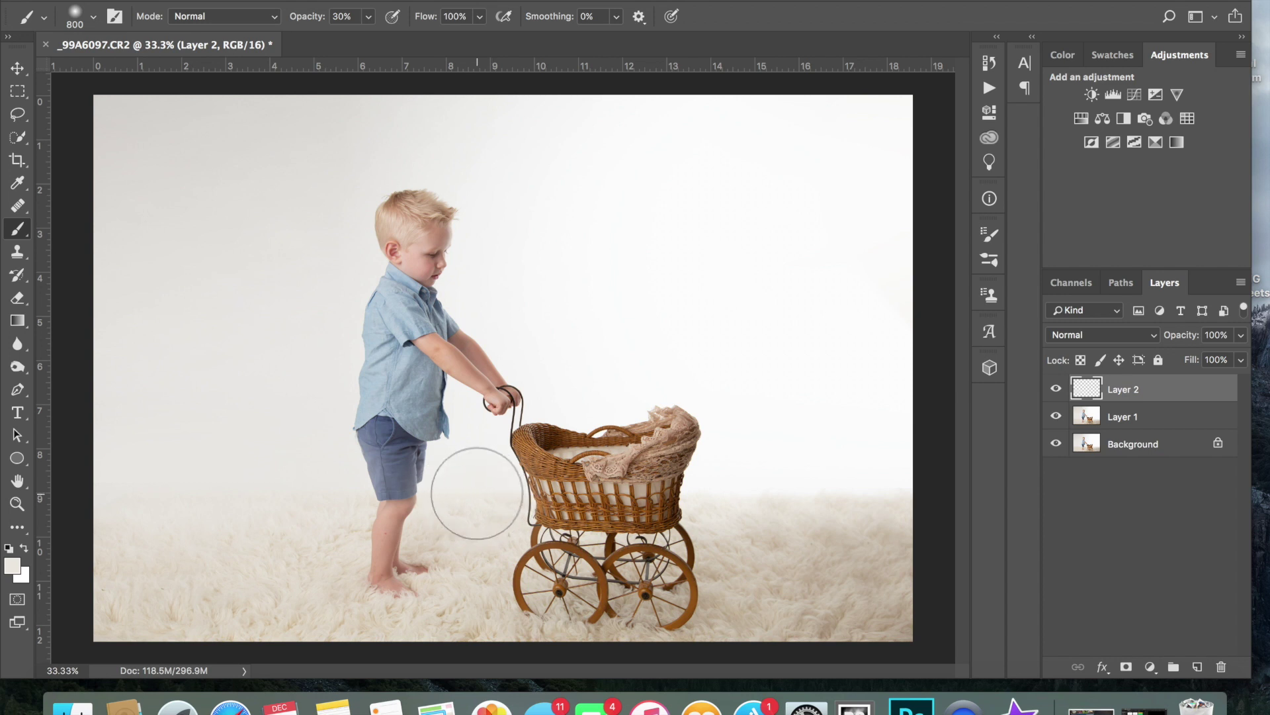
Step: Paint sampled backdrop and rug colors along the seam on the far side of the carriage
alt+click(749, 489)
mouse_move(749, 489)
mouse_down()
mouse_move(711, 490)
mouse_move(912, 490)
mouse_move(882, 487)
mouse_move(894, 483)
mouse_move(815, 504)
mouse_move(893, 489)
mouse_move(705, 492)
mouse_move(761, 463)
mouse_move(713, 491)
mouse_move(826, 493)
mouse_up()
alt+click(816, 504)
alt+click(760, 462)
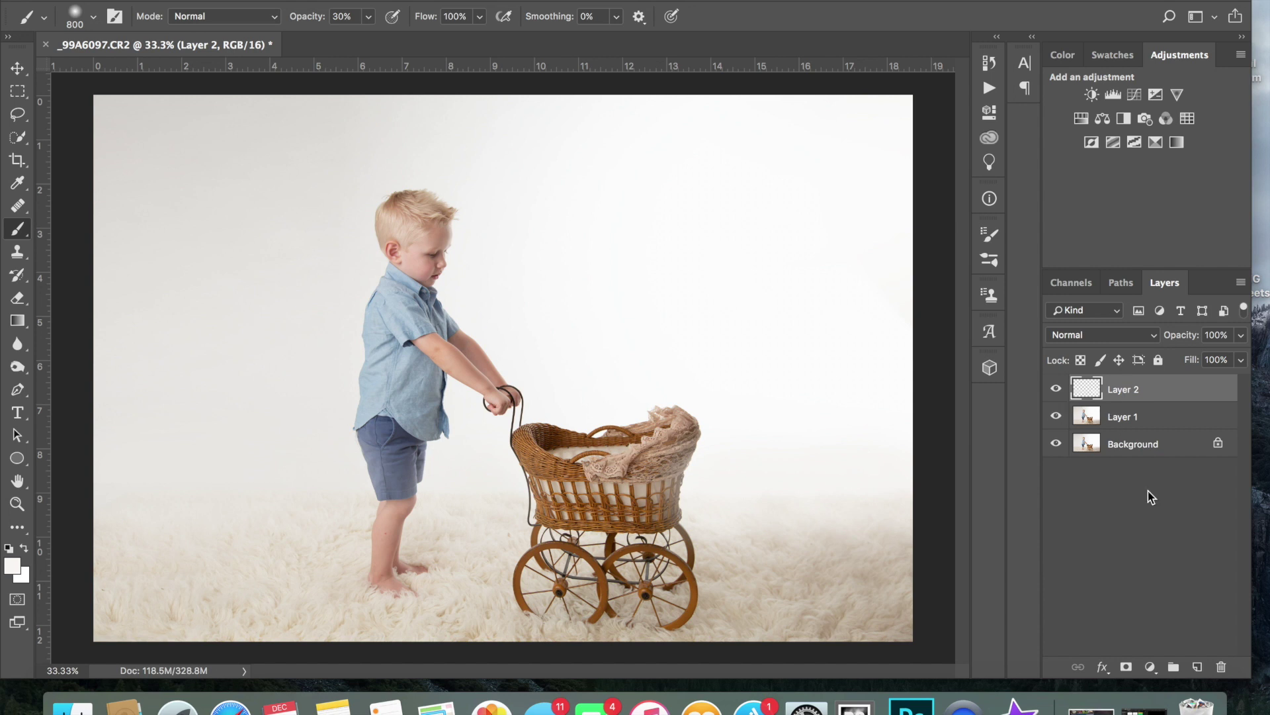
Step: Mask Layer 2 and paint black with a 200 px brush at 100% opacity over the boy's shorts and the carriage
click(1126, 668)
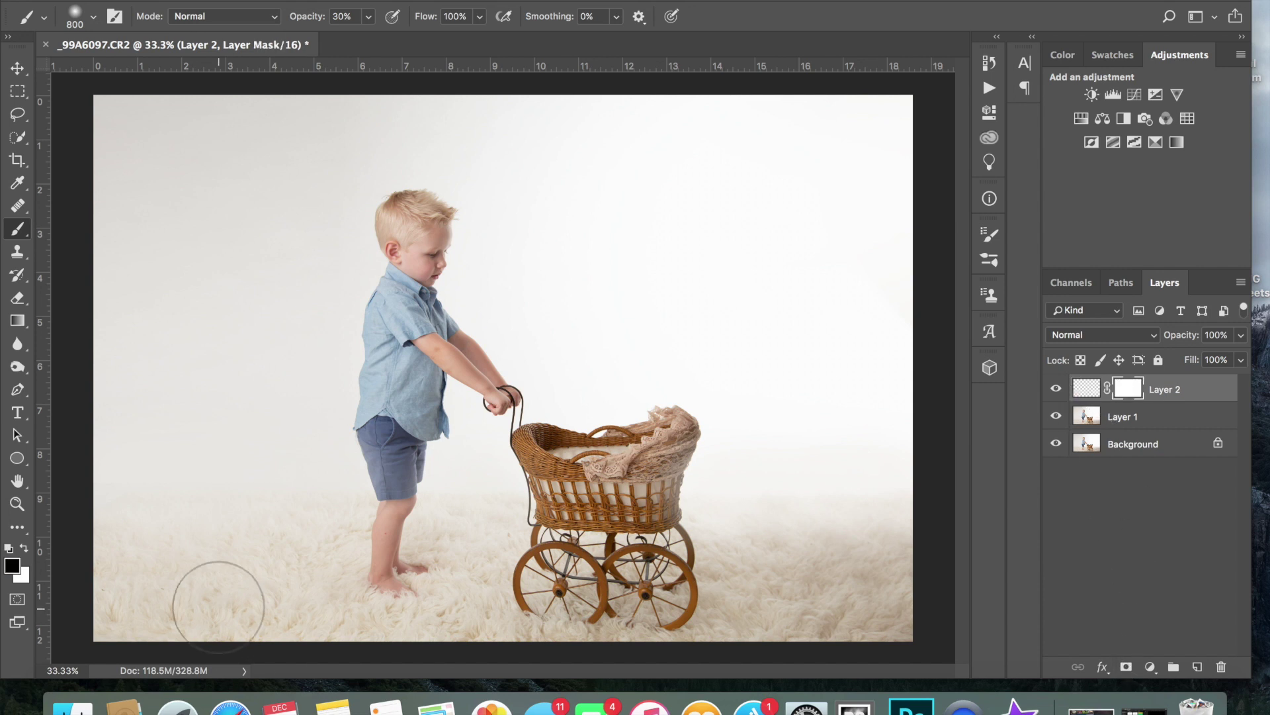
key(bracketleft)
key(bracketleft)
key(bracketleft)
key(bracketleft)
key(bracketleft)
key(bracketleft)
key(bracketleft)
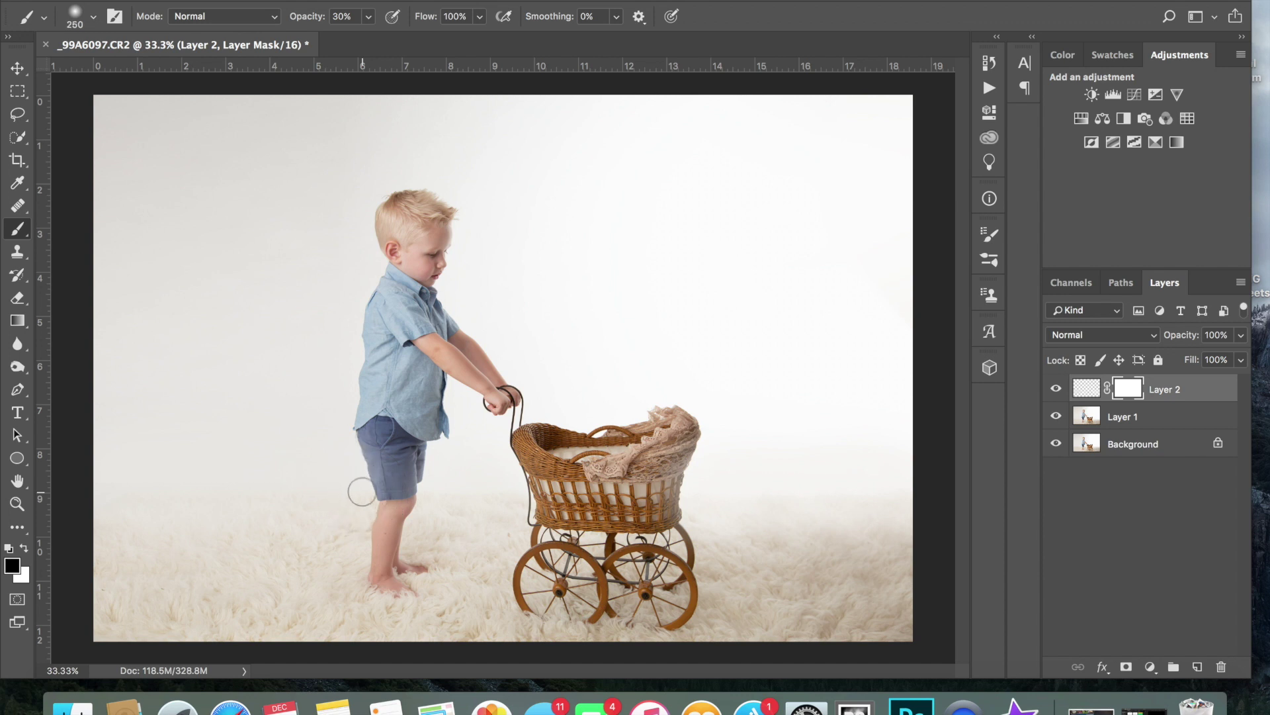
click(368, 18)
drag(366, 38, 448, 39)
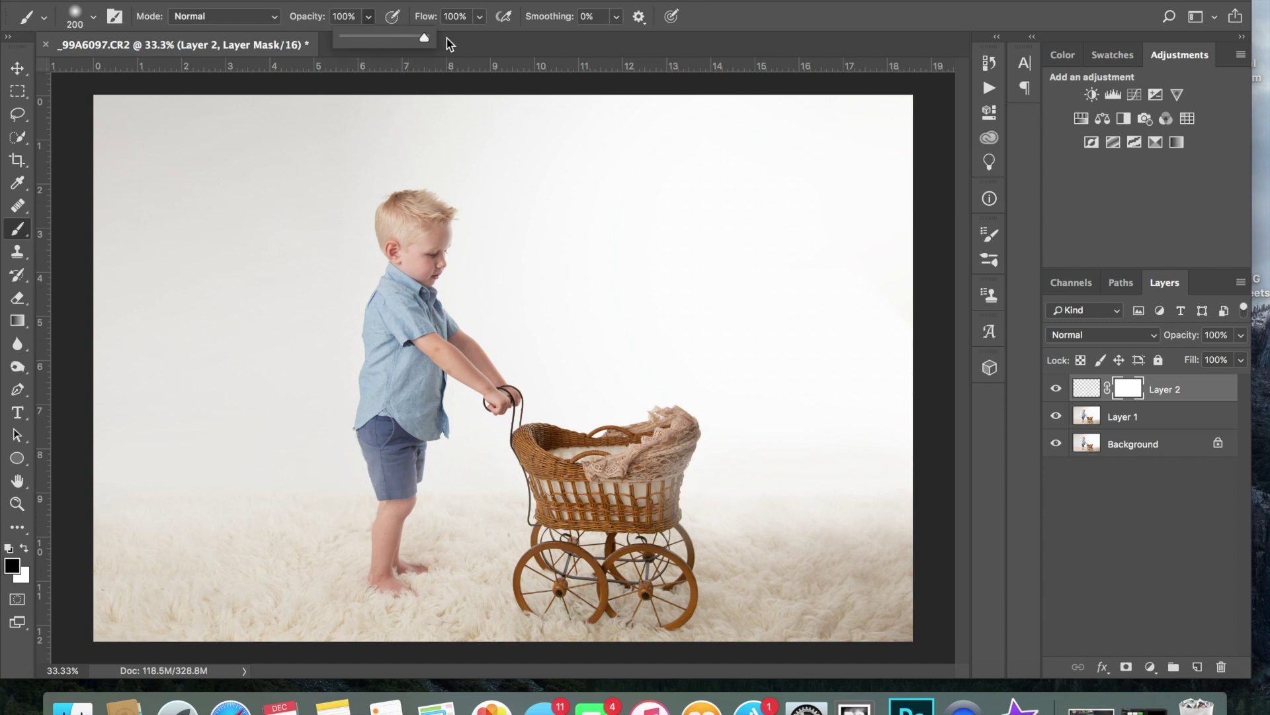
mouse_move(399, 470)
mouse_down()
mouse_move(384, 471)
mouse_move(376, 437)
mouse_move(393, 515)
mouse_move(429, 410)
mouse_move(393, 423)
mouse_move(385, 444)
mouse_up()
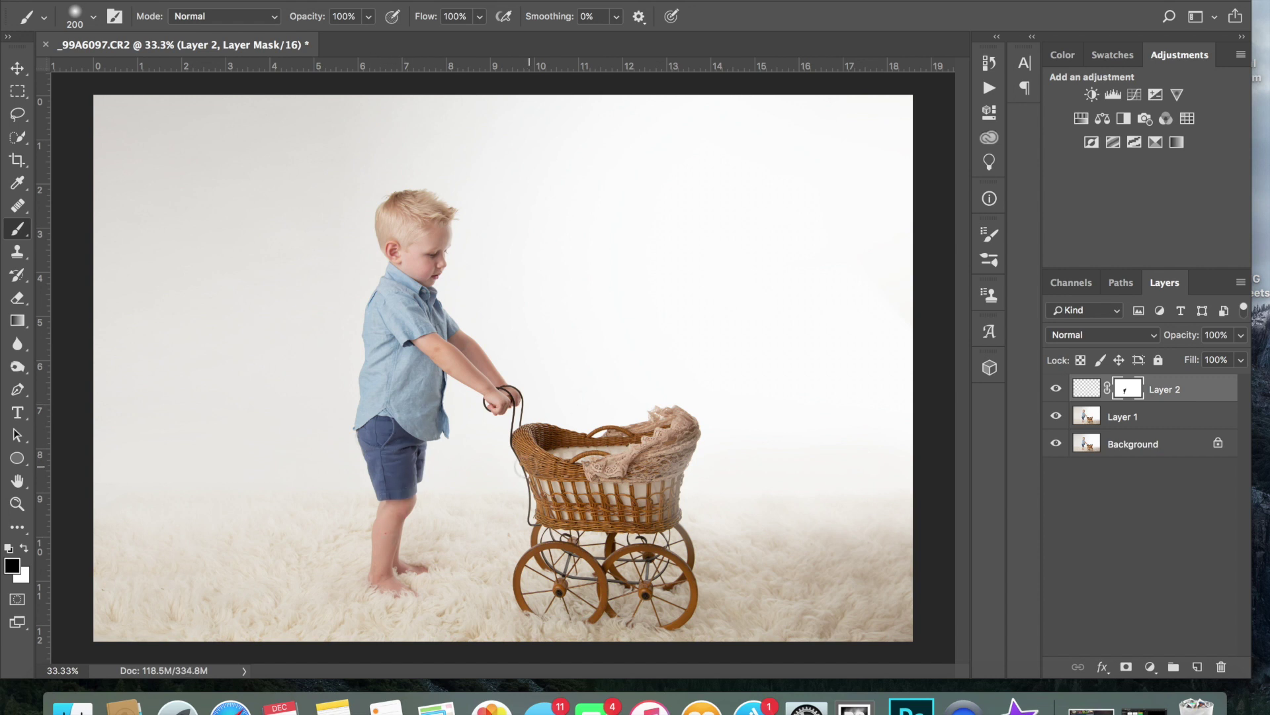
mouse_move(664, 457)
mouse_down()
mouse_move(680, 443)
mouse_move(658, 500)
mouse_move(685, 430)
mouse_move(638, 521)
mouse_up()
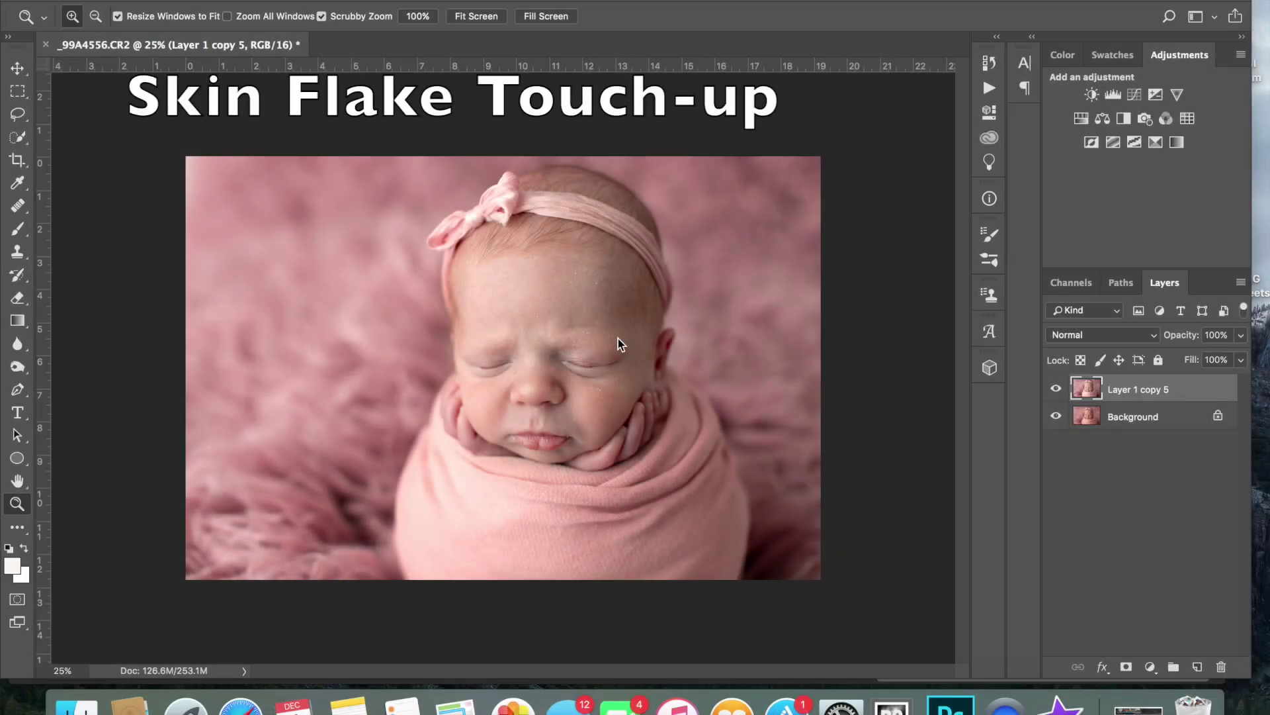
Step: Inspect the skin flakes on the baby's face up close and duplicate Layer 1 copy 5 twice
click(583, 354)
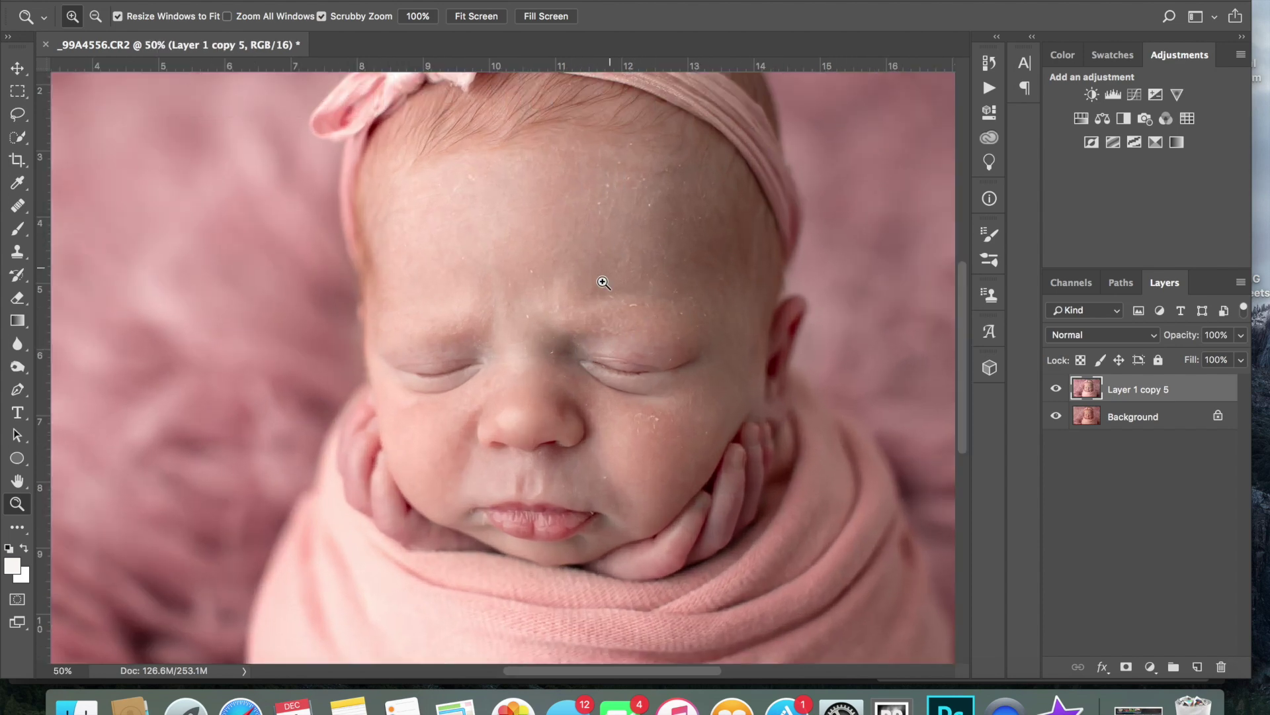
click(614, 359)
scroll(697, 331, up, 1)
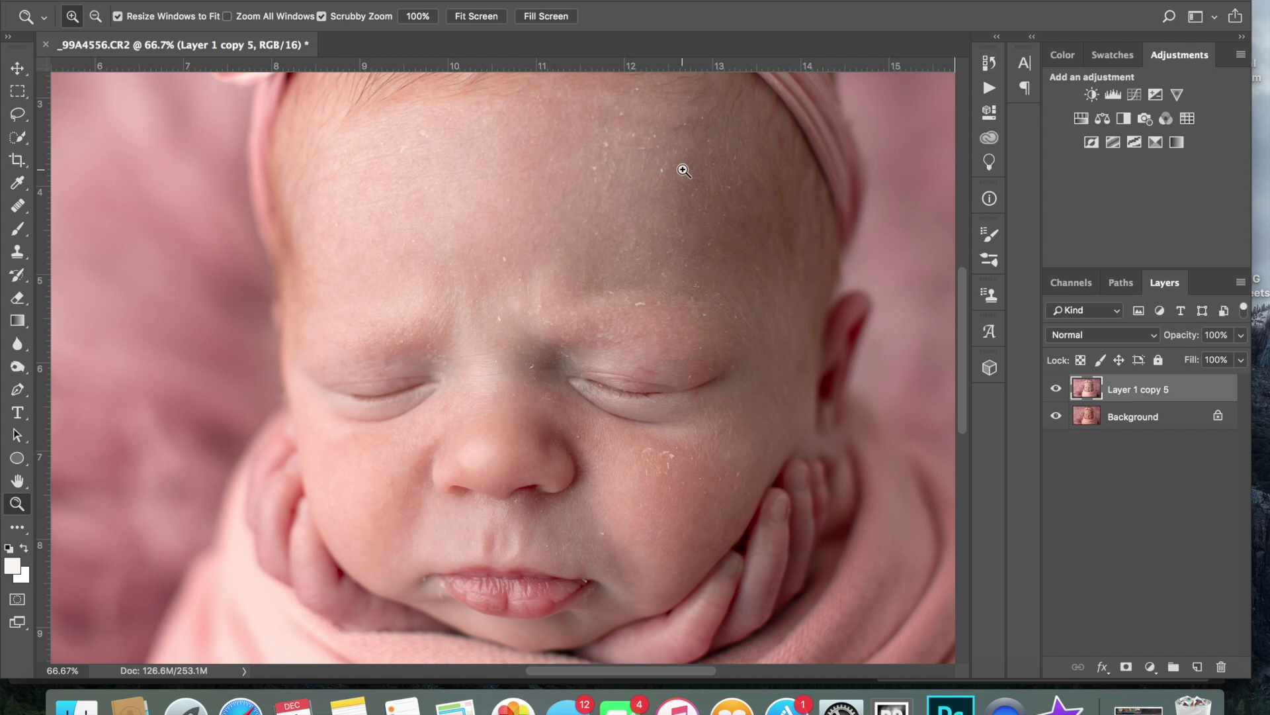
scroll(684, 170, up, 2)
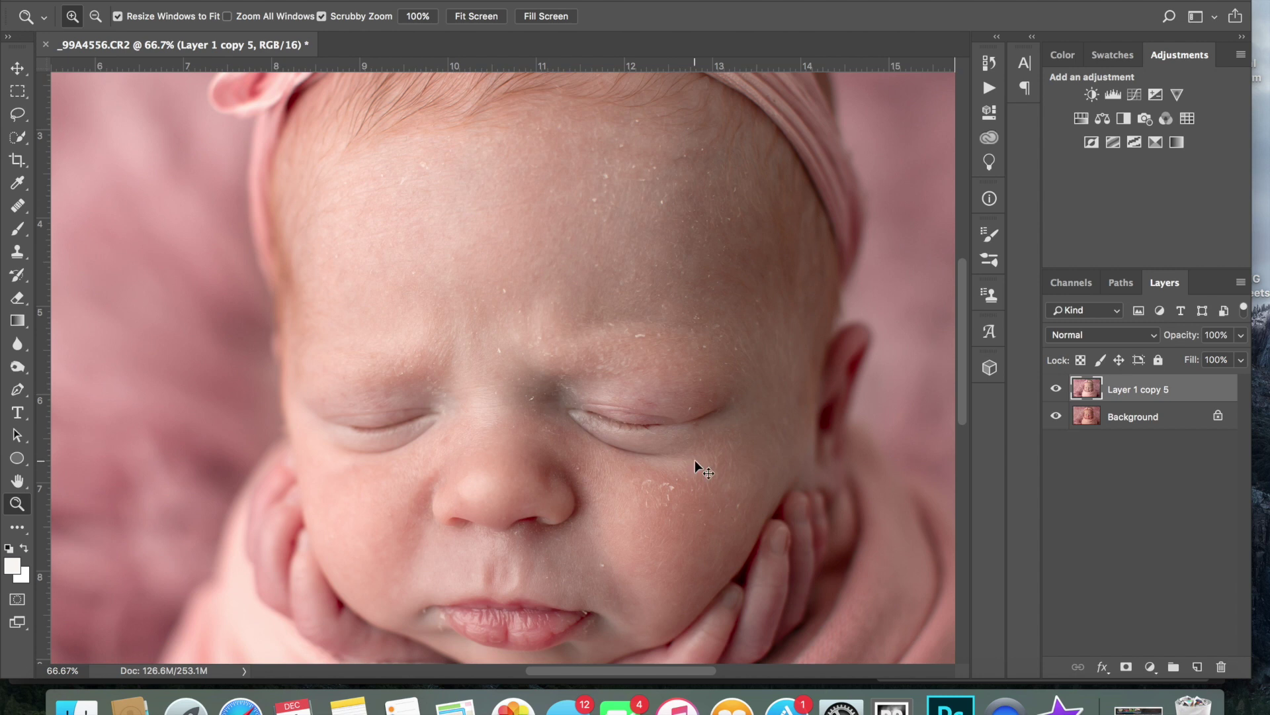
key(super+j)
key(super+j)
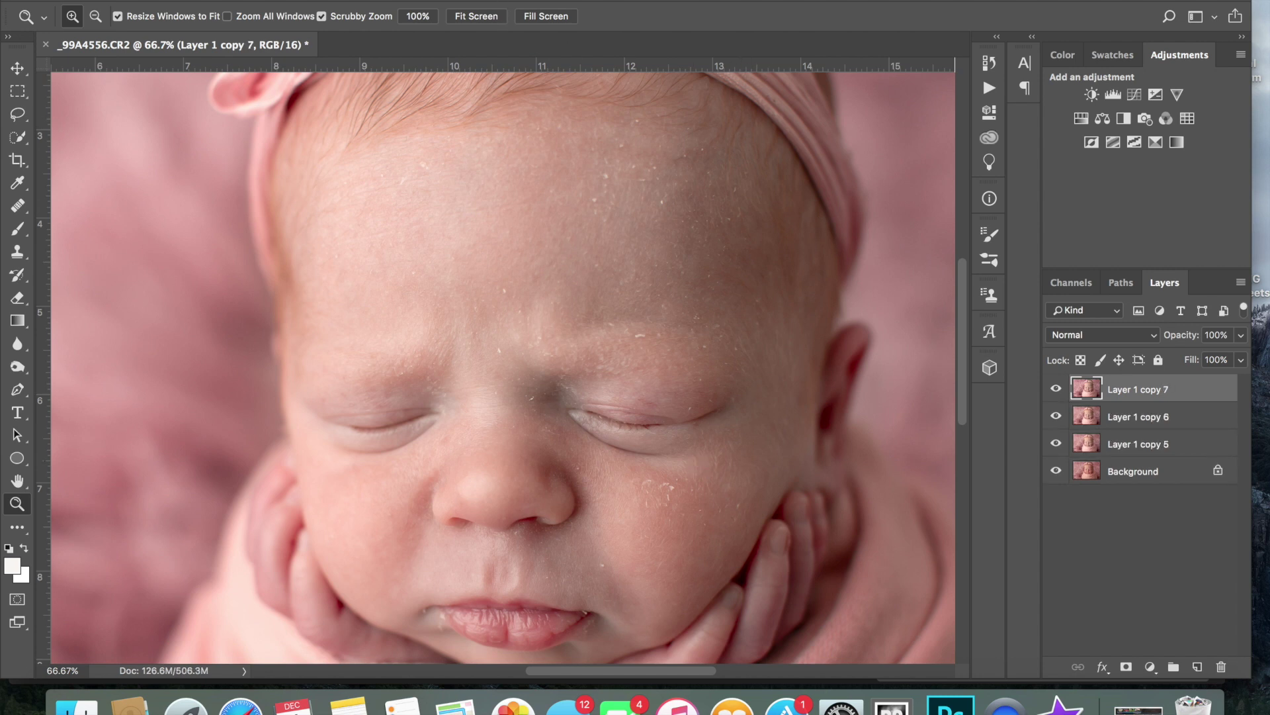
Step: Start the Dust & Scratches filter on the topmost layer with radius 1 pixel and threshold 1 level
click(430, 1)
mouse_move(476, 235)
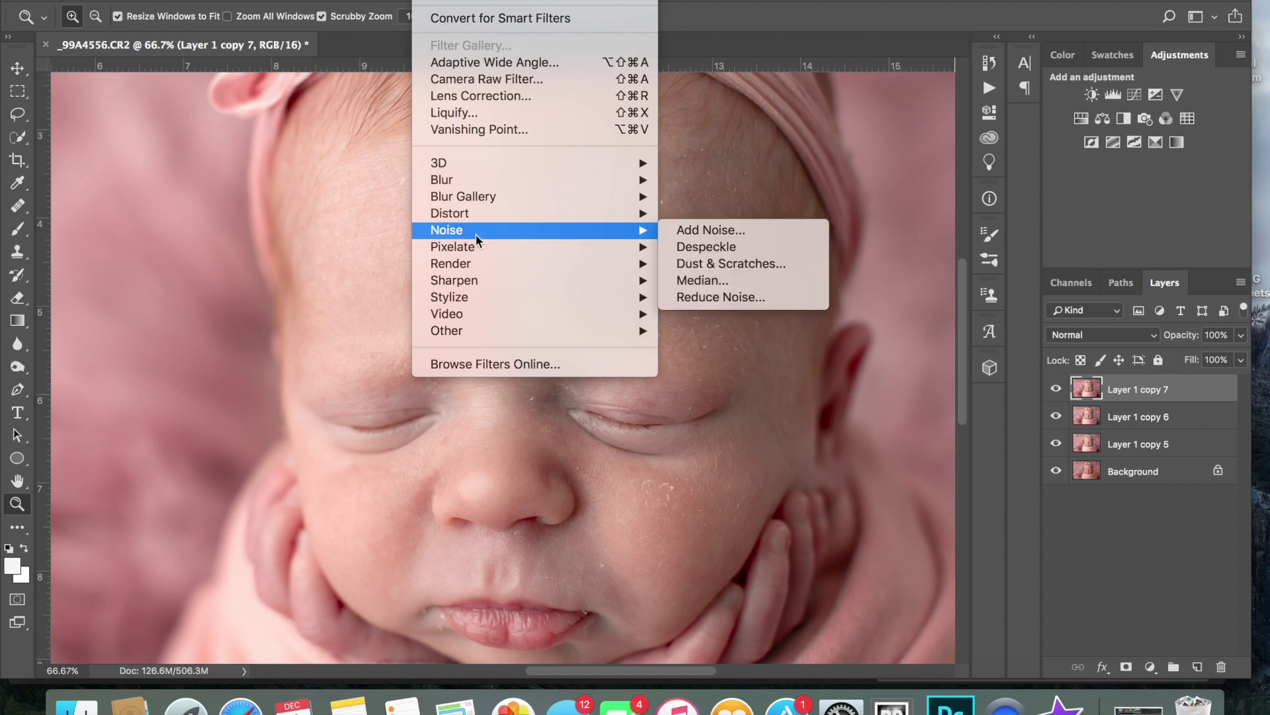
click(705, 264)
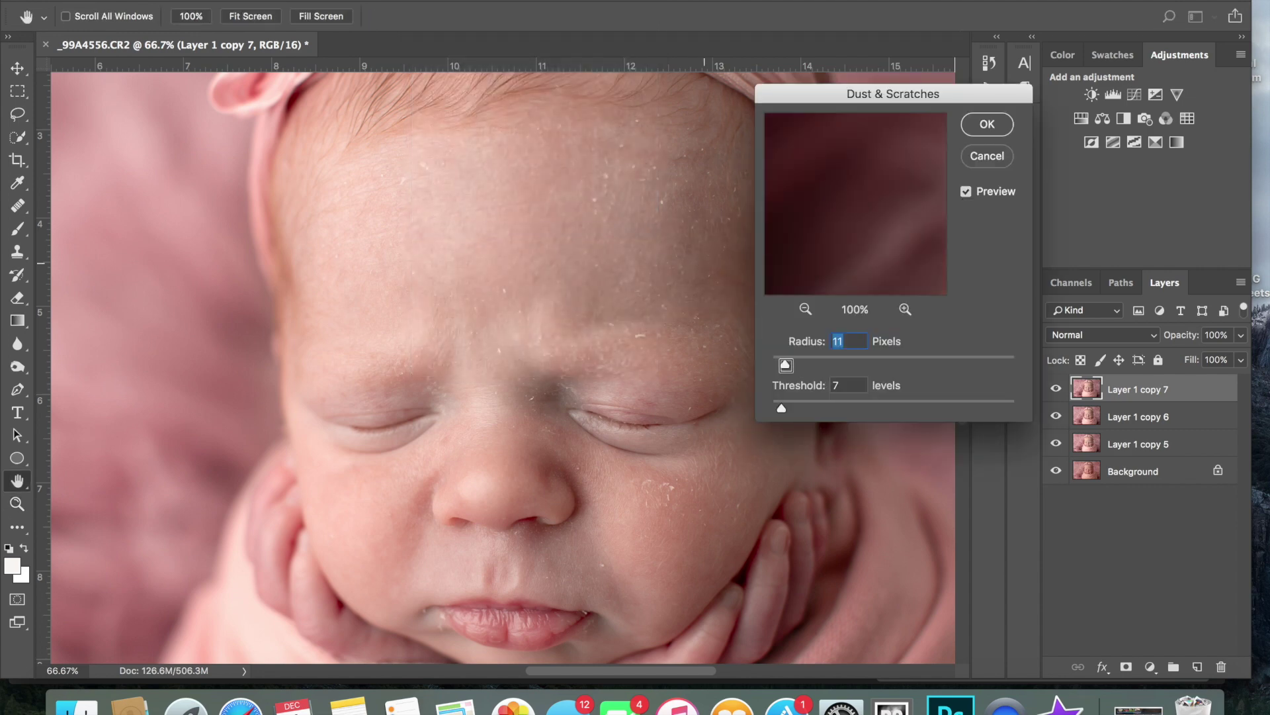
drag(786, 364, 769, 364)
drag(780, 409, 771, 411)
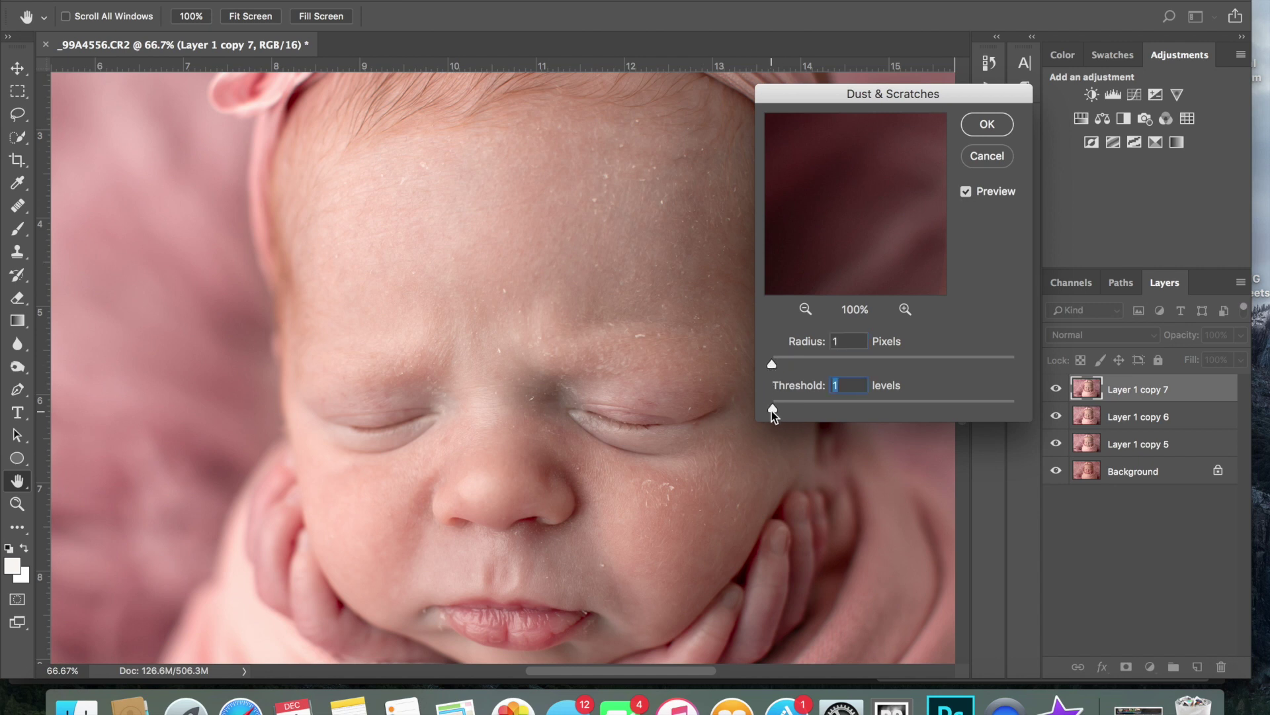
Step: Raise the Dust & Scratches radius to about 11 pixels to smooth away the skin flakes
click(845, 343)
key(Up)
key(Up)
key(Up)
key(Up)
key(Up)
key(Up)
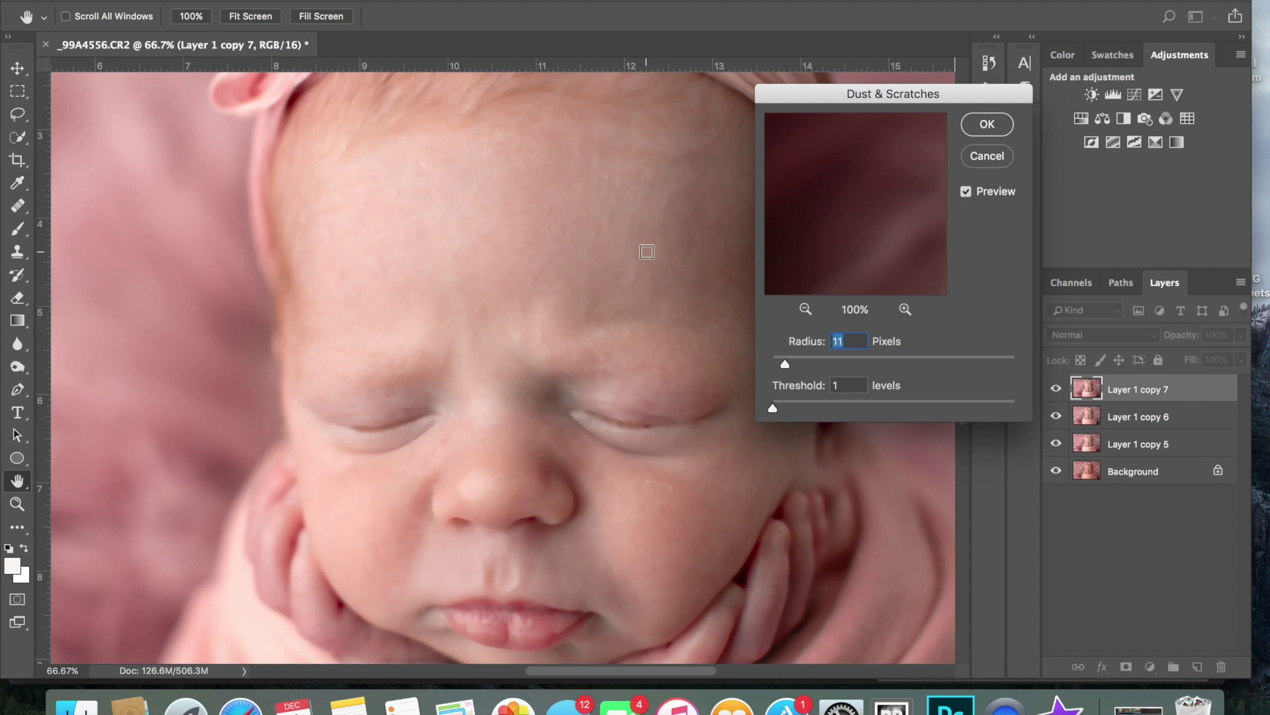
key(Up)
Step: Raise the Dust & Scratches threshold by a few levels and apply the filter
double_click(859, 386)
key(Up)
key(Up)
key(Up)
click(986, 124)
Step: Compare the face with and without the filtered layer, and add a black mask hiding Layer 1 copy 7
key(z)
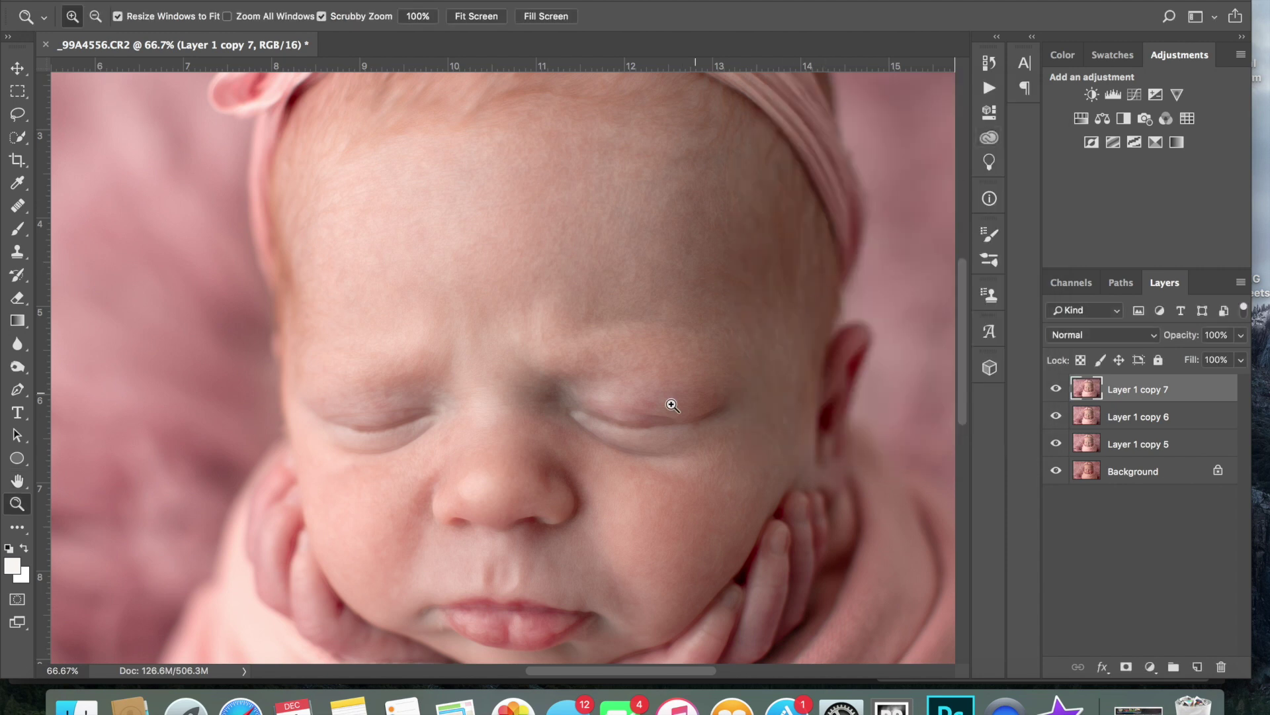
click(1056, 390)
click(1057, 390)
click(1127, 667)
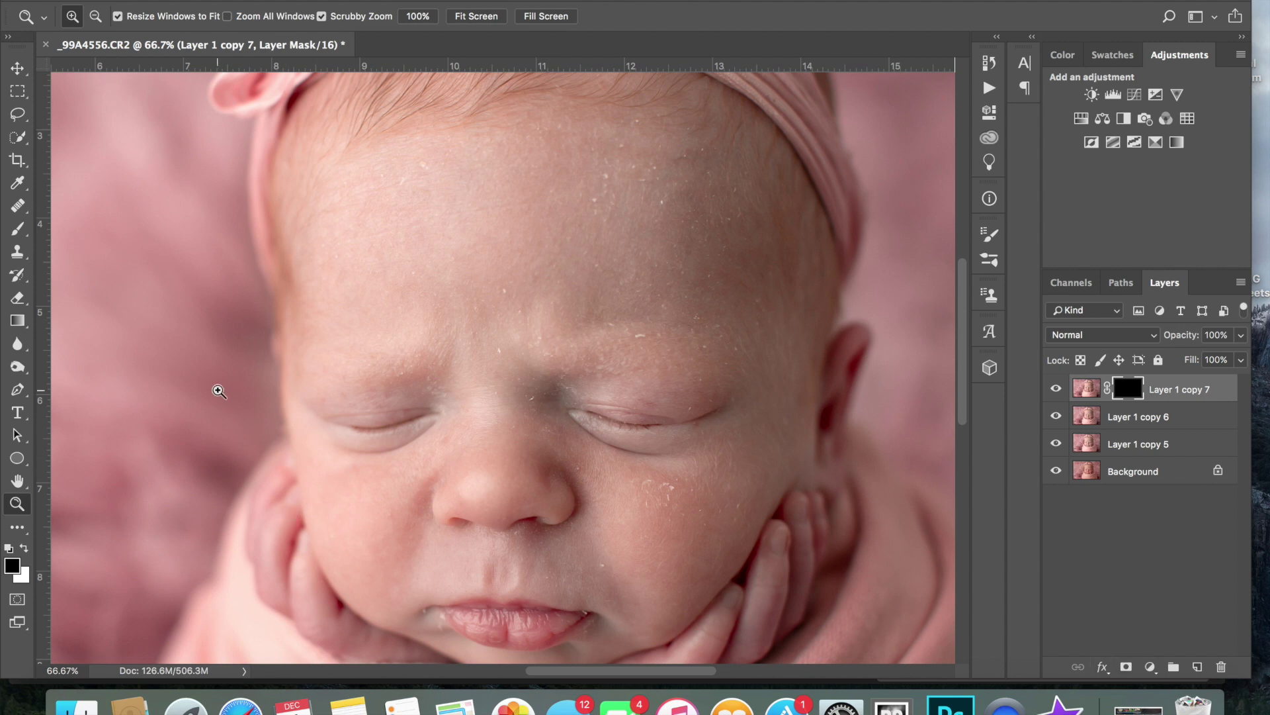
Step: Prepare a white brush at 100% opacity and reduce its size for painting on the Layer 1 copy 7 mask
key(b)
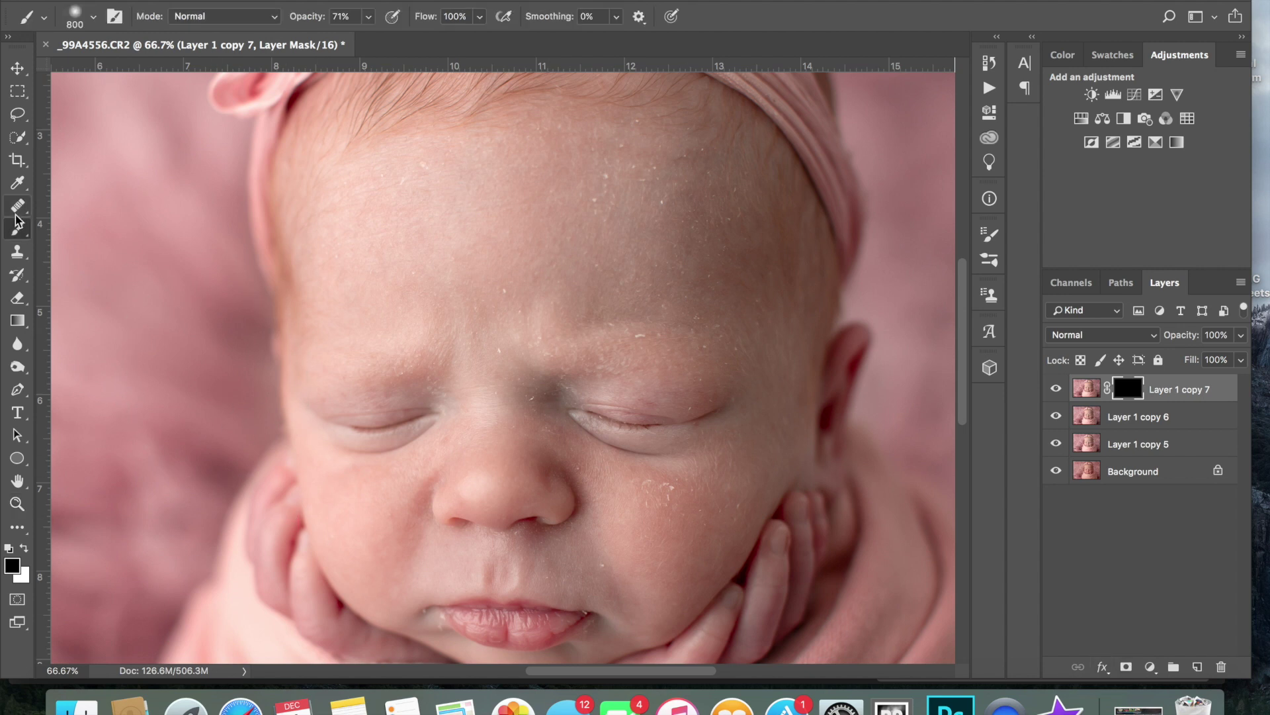
click(368, 16)
drag(372, 37, 403, 42)
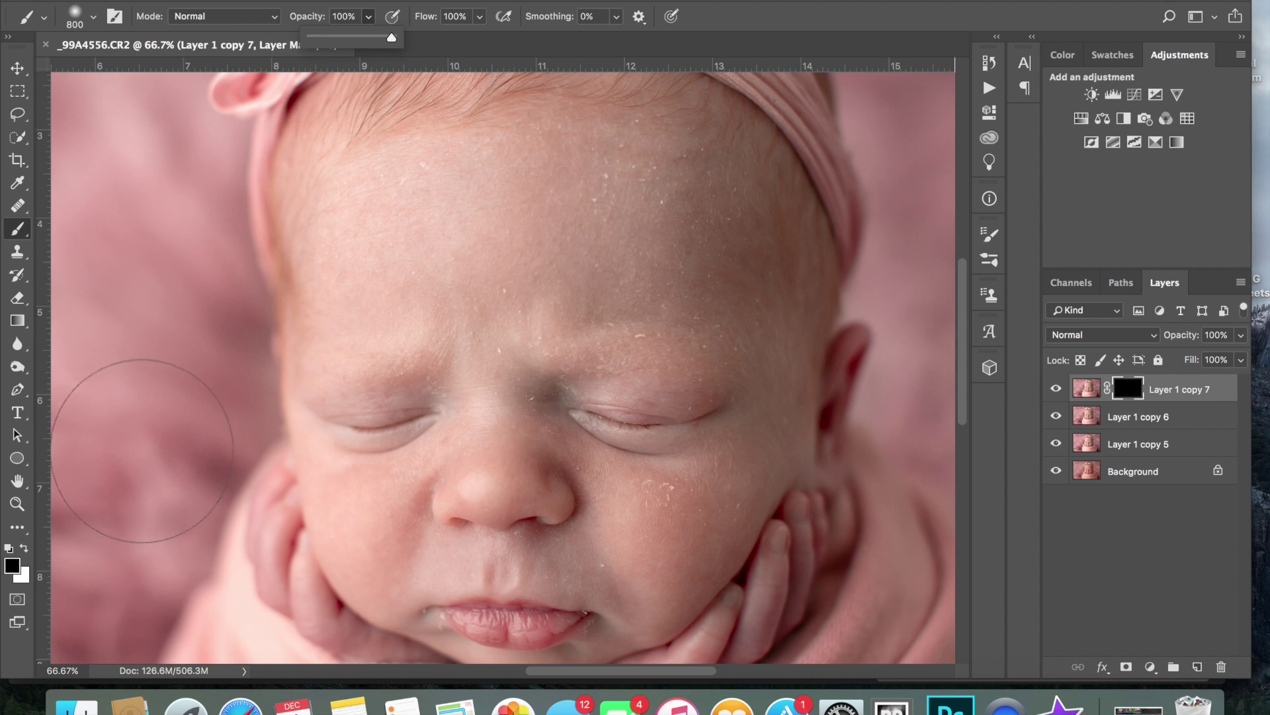
key(x)
key(bracketleft)
key(bracketleft)
key(bracketleft)
key(bracketleft)
key(bracketleft)
key(bracketleft)
key(bracketleft)
key(bracketleft)
key(bracketleft)
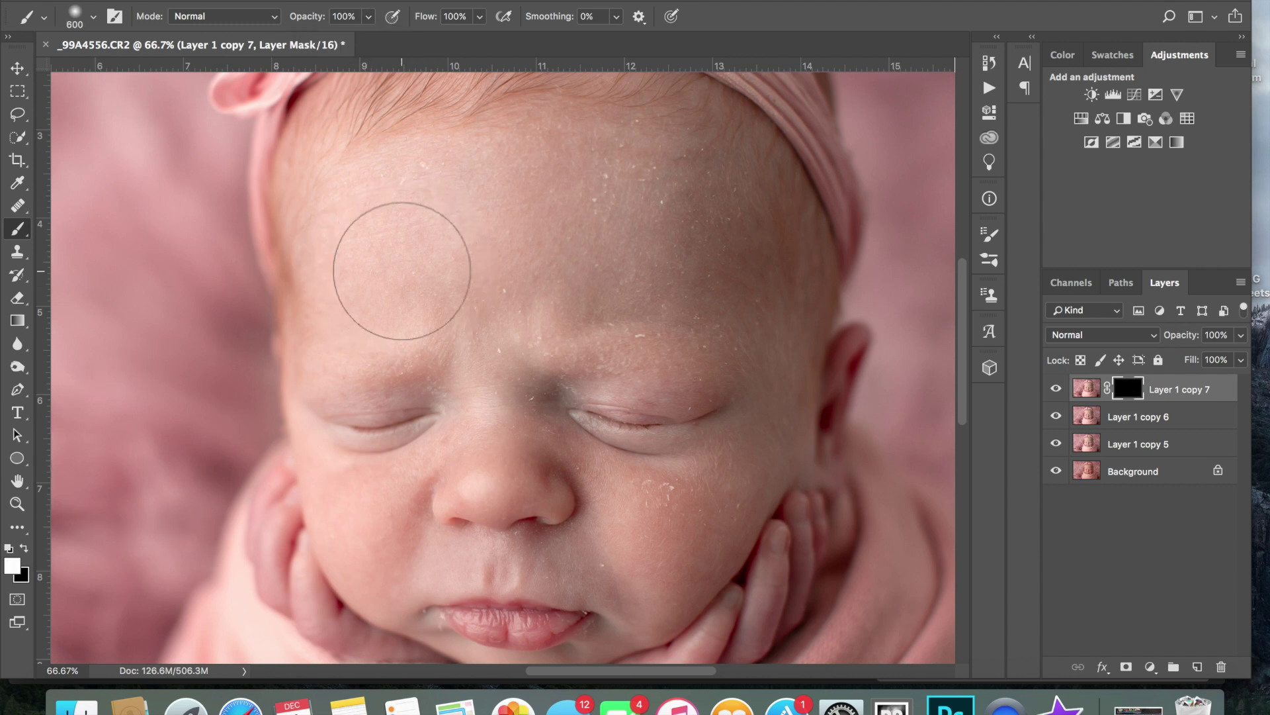
Step: Paint white on the mask over the flakes on the left side of the forehead and between the eyebrows
drag(402, 271, 382, 272)
mouse_move(408, 185)
mouse_down()
mouse_move(448, 176)
mouse_move(409, 169)
mouse_up()
mouse_move(487, 264)
mouse_down()
mouse_move(514, 294)
mouse_move(495, 357)
mouse_up()
drag(467, 310, 503, 308)
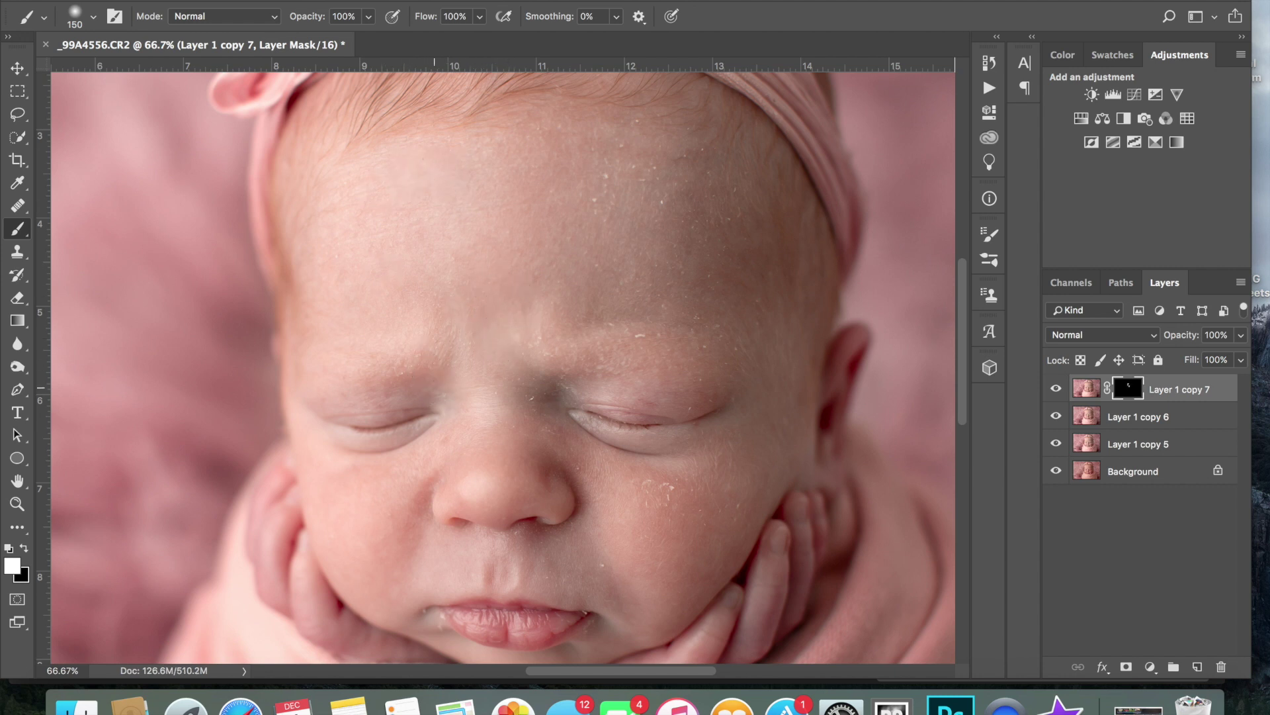
Step: Reveal the smoothed layer over the flakes around the right eye and brow and on the right side of the forehead
mouse_move(550, 388)
mouse_down()
mouse_move(586, 387)
mouse_move(538, 358)
mouse_move(564, 344)
mouse_move(728, 351)
mouse_move(703, 341)
mouse_move(726, 334)
mouse_move(684, 316)
mouse_up()
mouse_move(623, 177)
mouse_down()
mouse_move(622, 147)
mouse_move(672, 186)
mouse_move(647, 211)
mouse_up()
drag(693, 157, 714, 176)
drag(677, 124, 637, 121)
Step: Paint away the flakes at both corners of the mouth on the mask and check the face for remaining spots
drag(433, 620, 423, 622)
scroll(424, 619, down, 2)
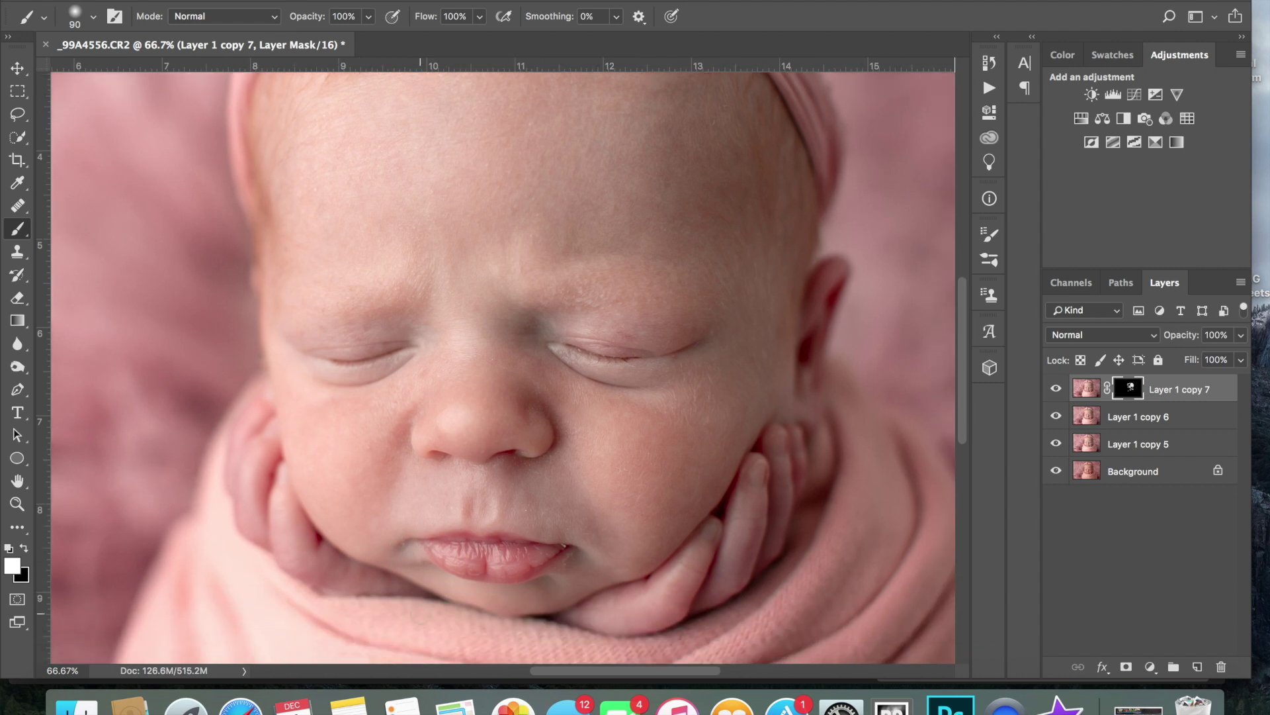
mouse_move(571, 552)
mouse_down()
mouse_move(561, 548)
mouse_move(581, 555)
mouse_up()
scroll(675, 231, up, 3)
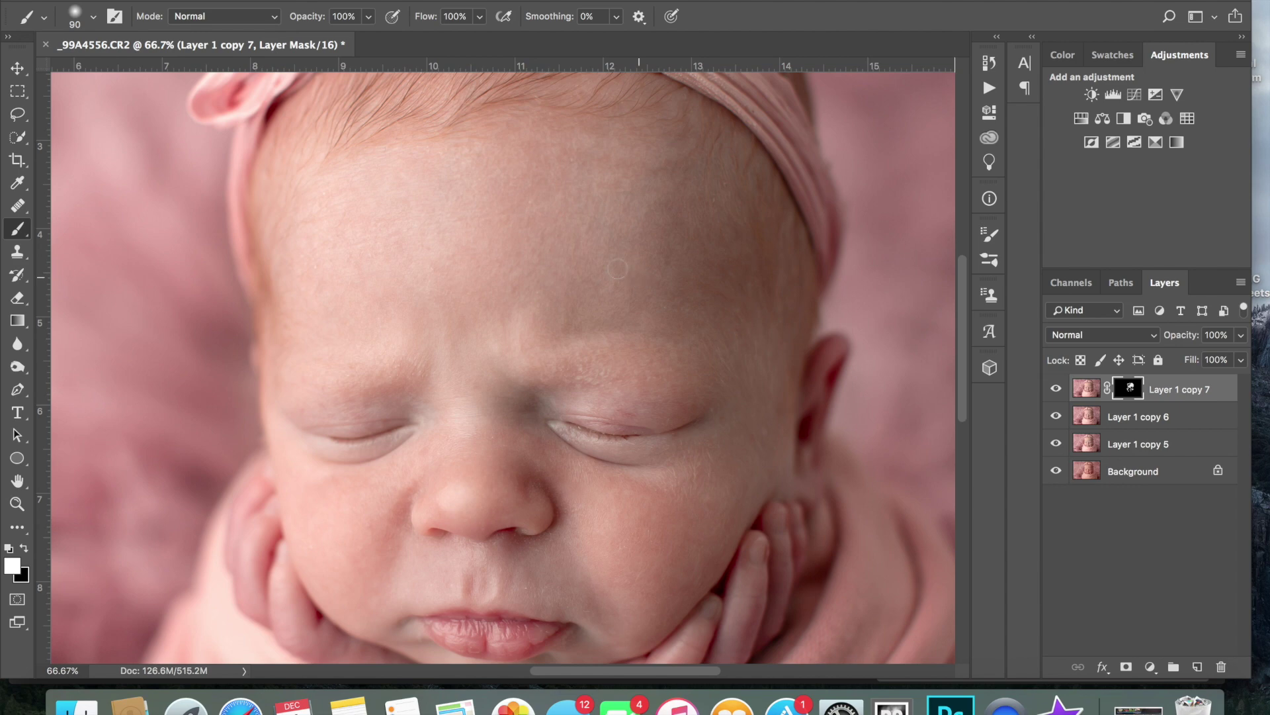
scroll(767, 218, down, 4)
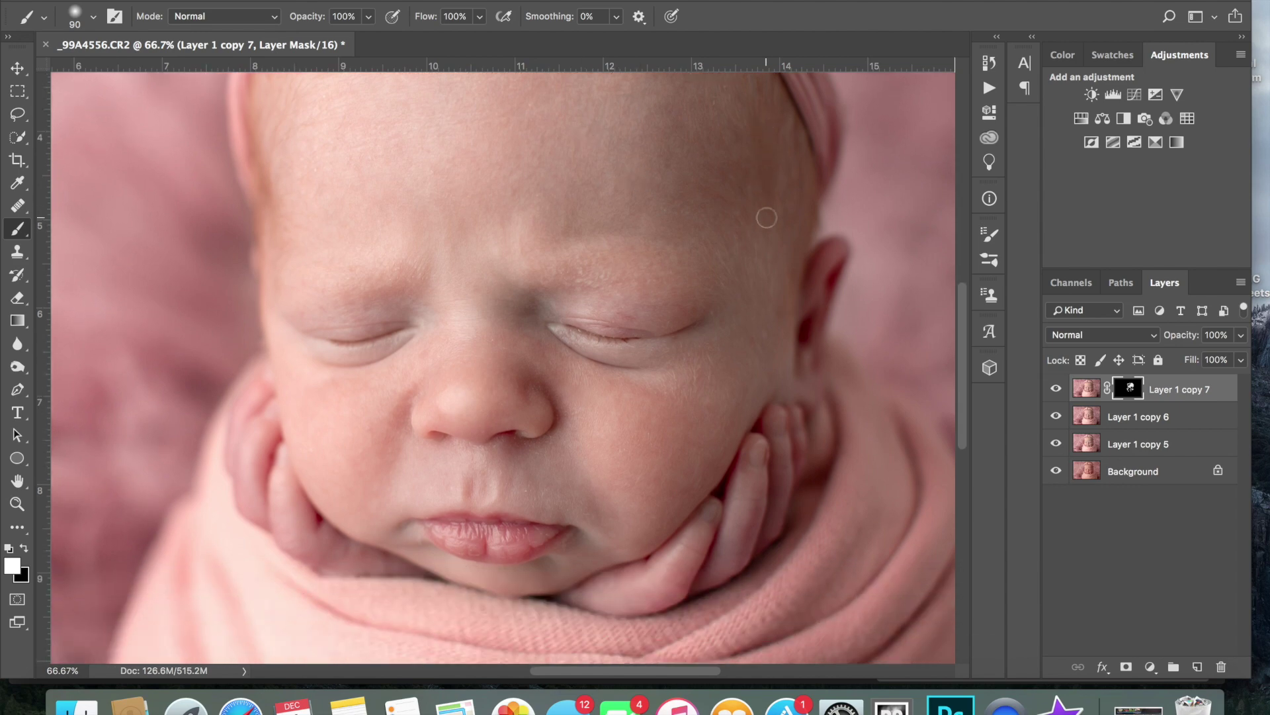
Step: Merge Layer 1 copy 7 and Layer 1 copy 6 down into Layer 1 copy 5
key(z)
right_click(767, 218)
click(784, 221)
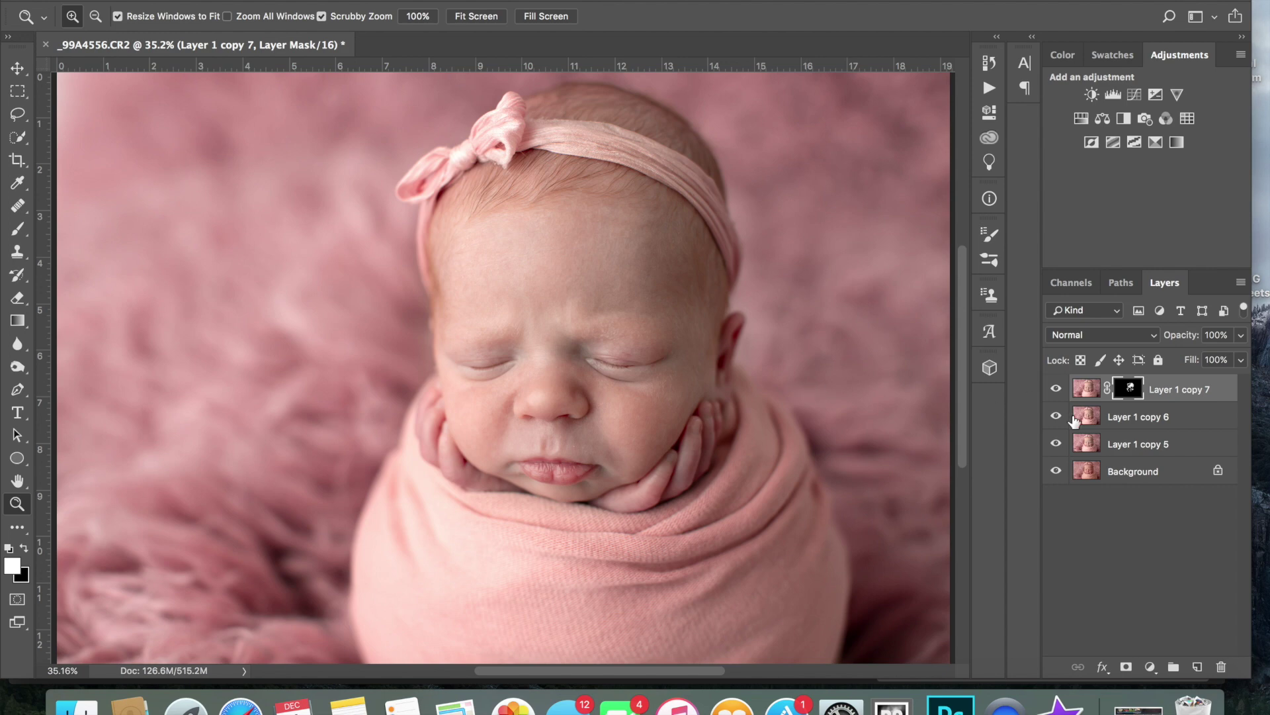
key(ctrl+e)
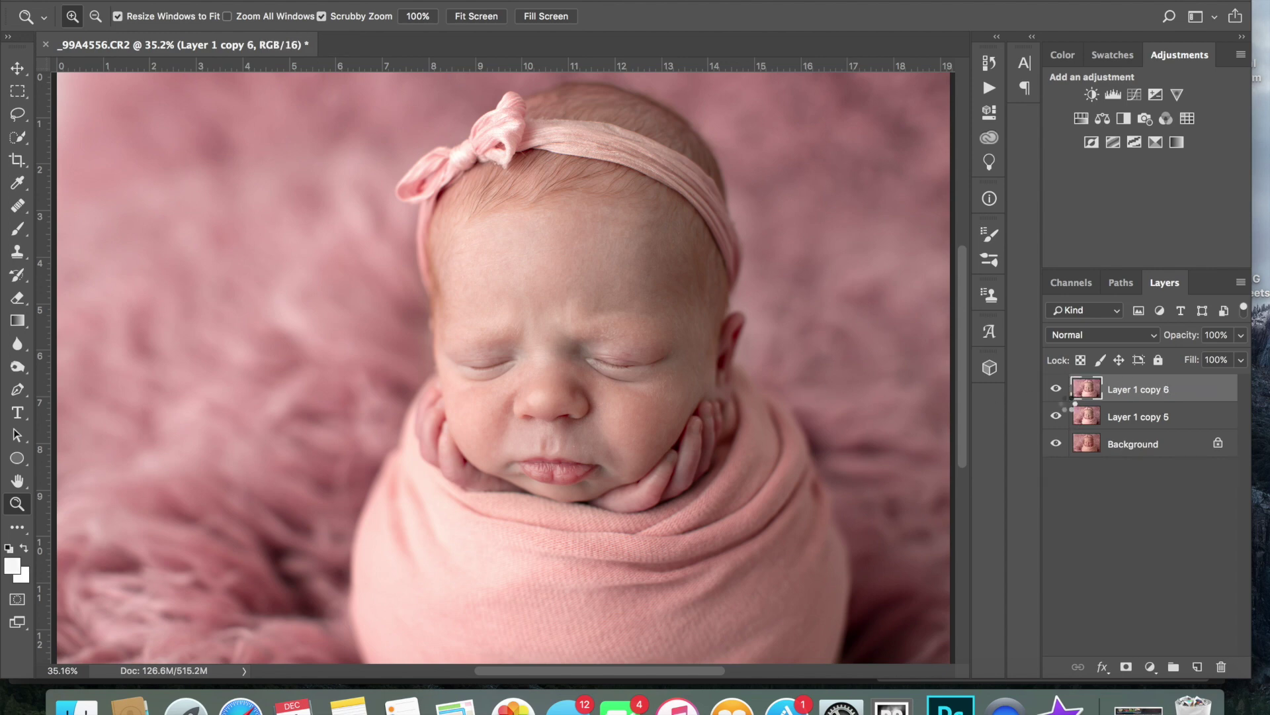
key(ctrl+e)
Step: Compare the original photo with the finished retouch by toggling the visibility of Layer 1 copy 5
click(1056, 390)
click(1056, 390)
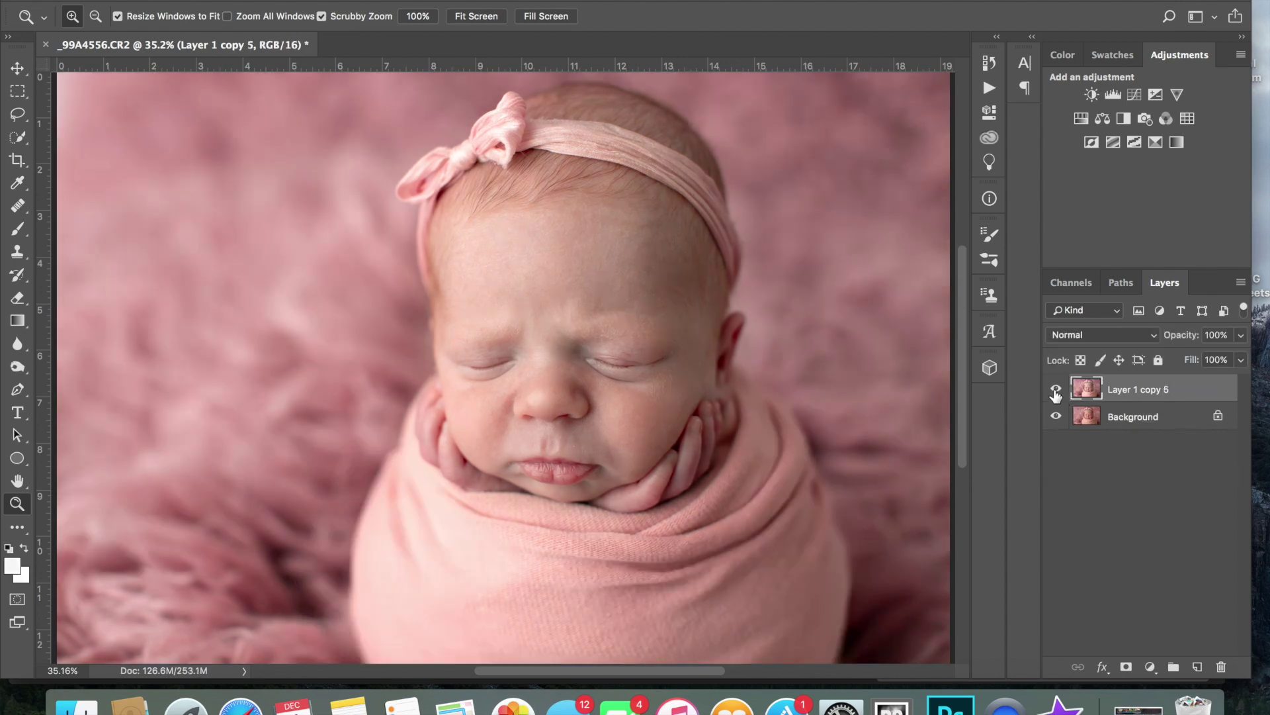
click(1056, 392)
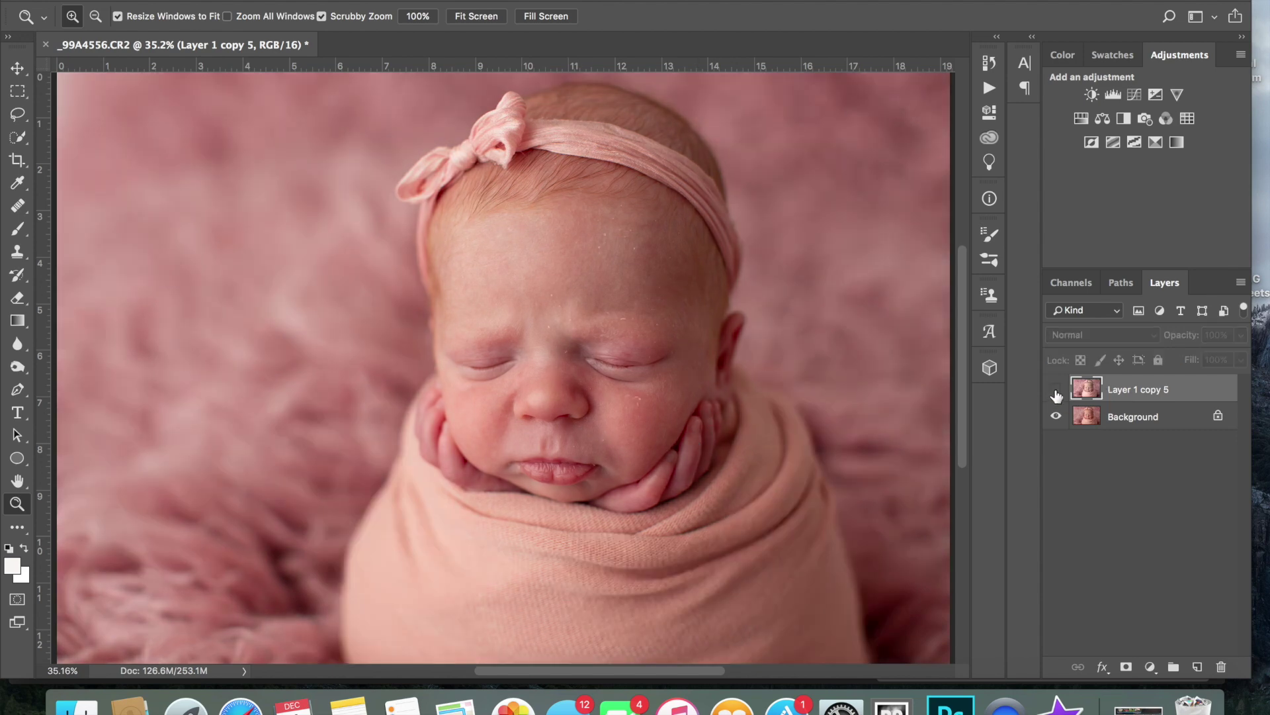
click(1056, 392)
click(1057, 392)
click(1057, 392)
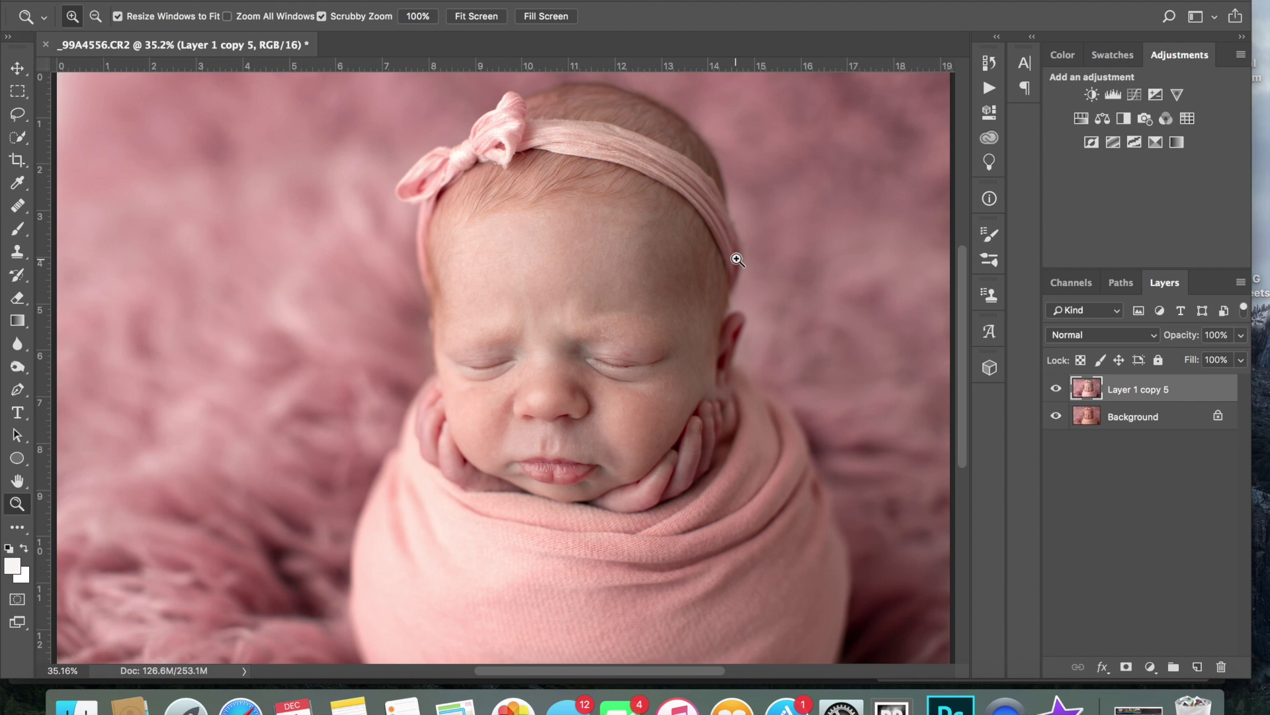